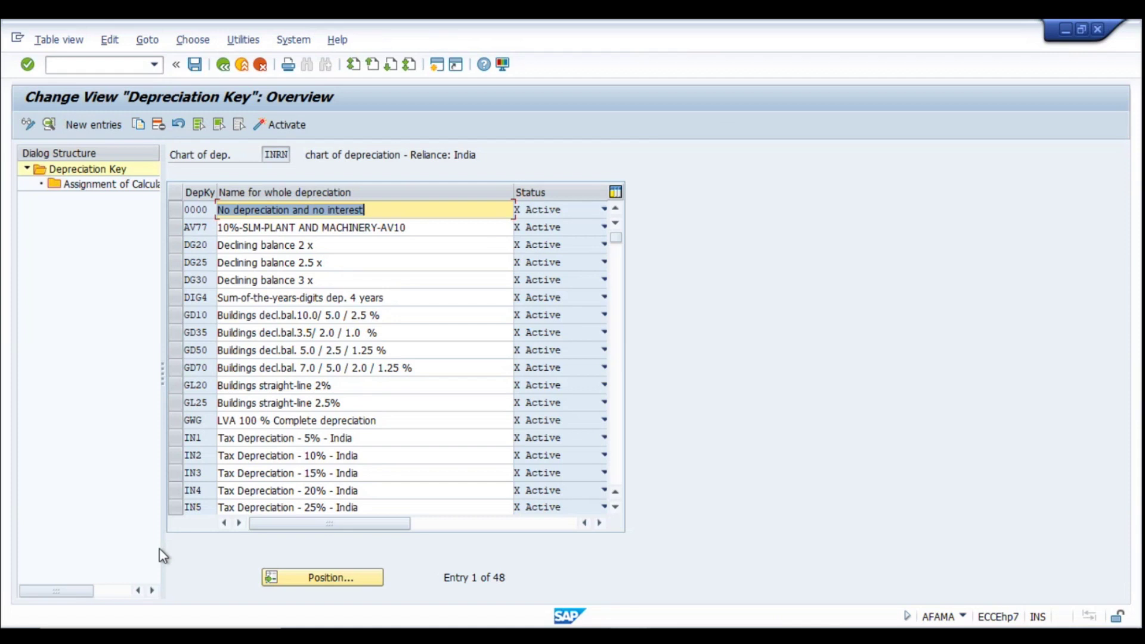
Step: Create new depreciation key RN11 with the description 'RN01: IFRS SLM 50% PA'
click(67, 125)
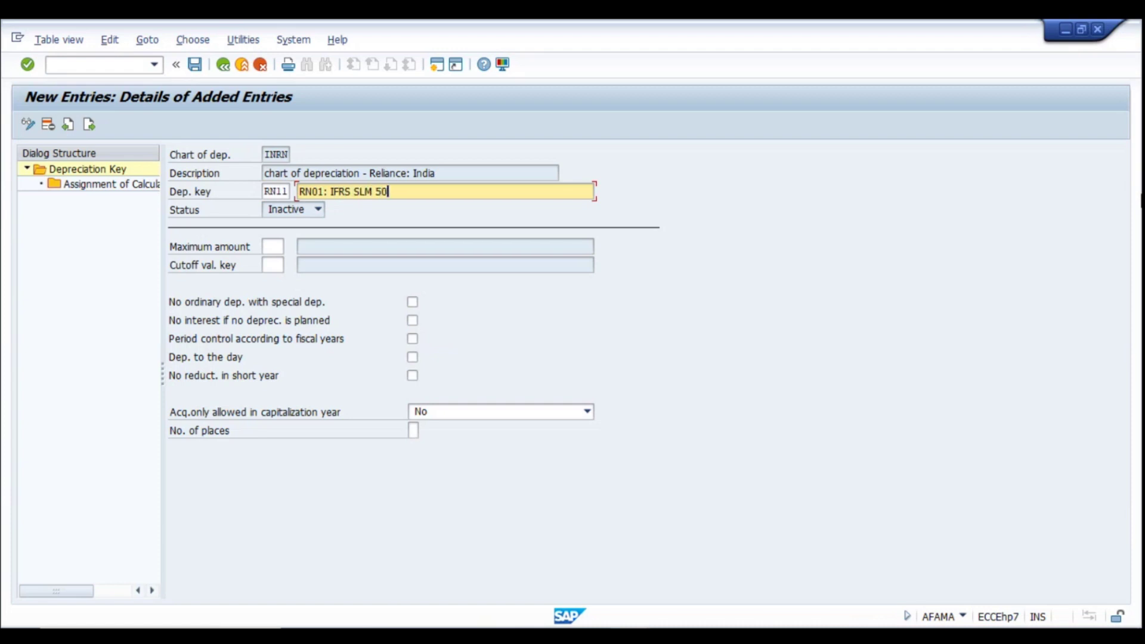
text(% PA)
click(91, 185)
Step: Add an RN11 assignment: ordinary depreciation, phase from start, base method RN11
double_click(89, 186)
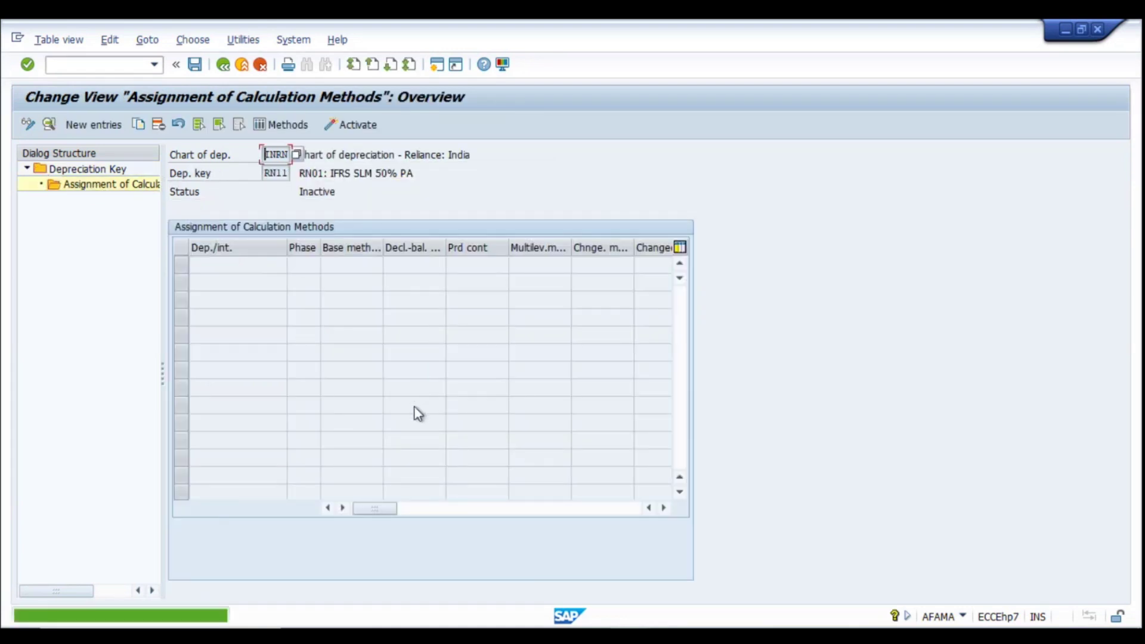
click(93, 124)
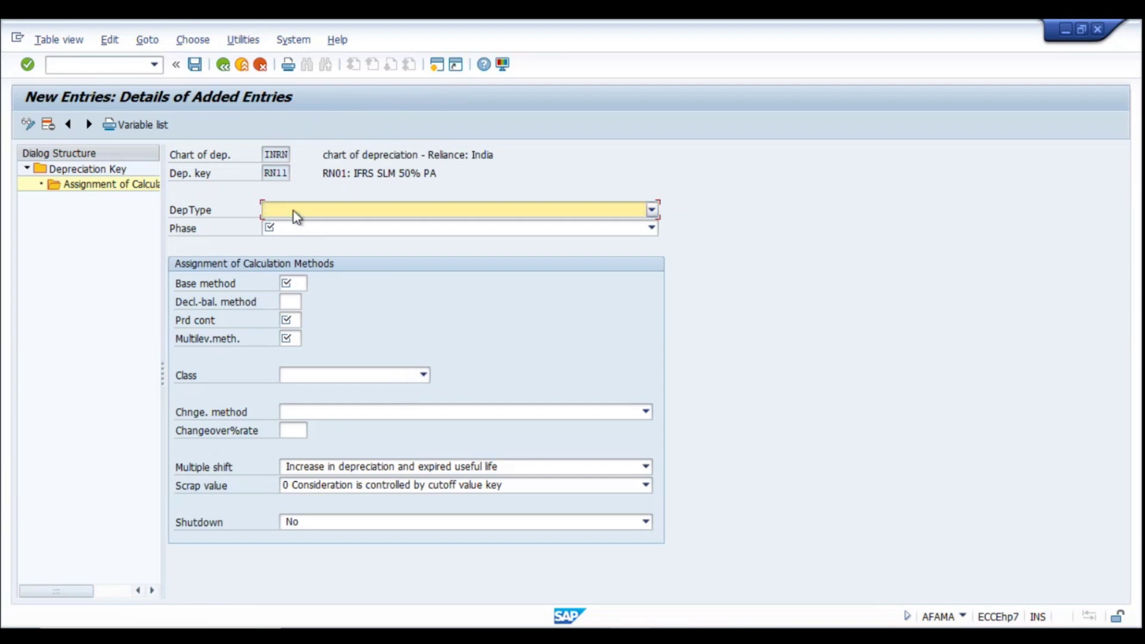
click(295, 212)
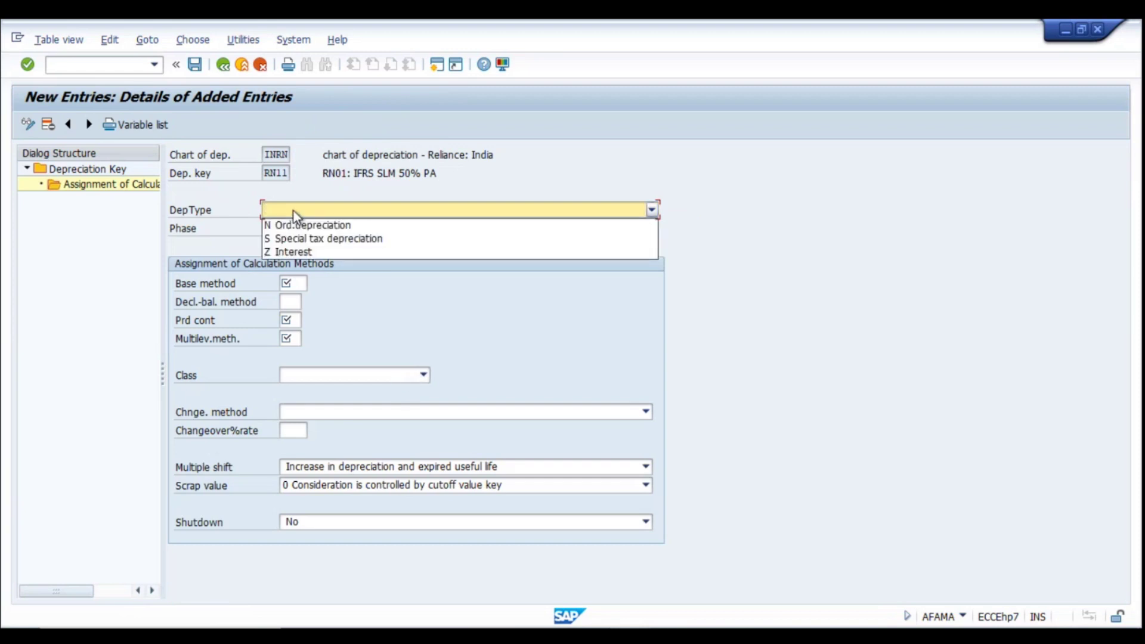
click(326, 227)
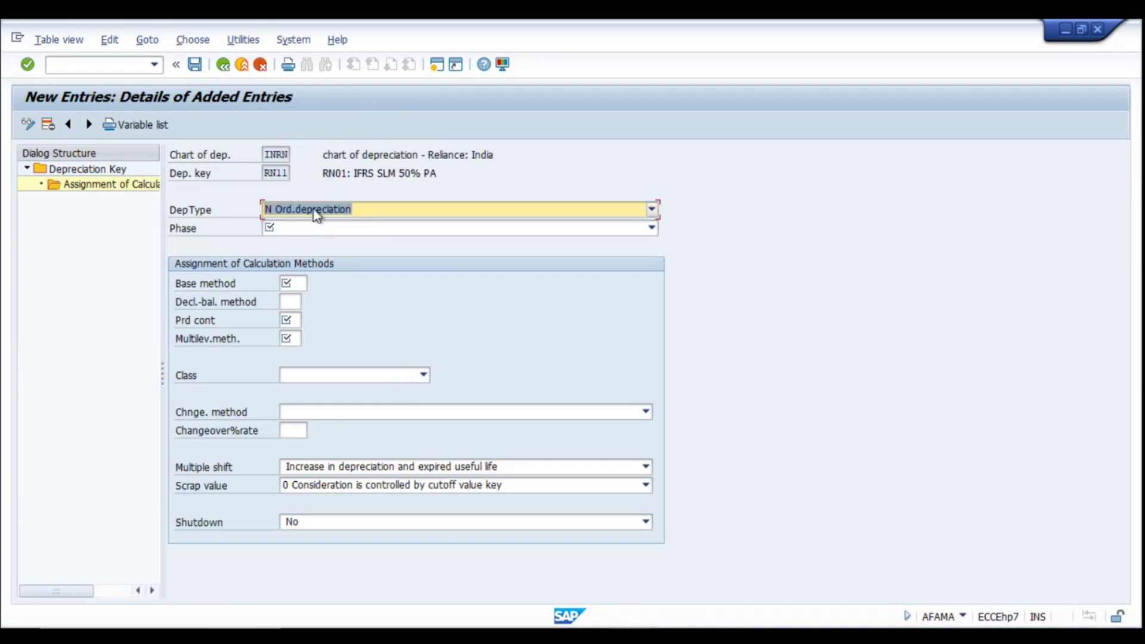
click(328, 228)
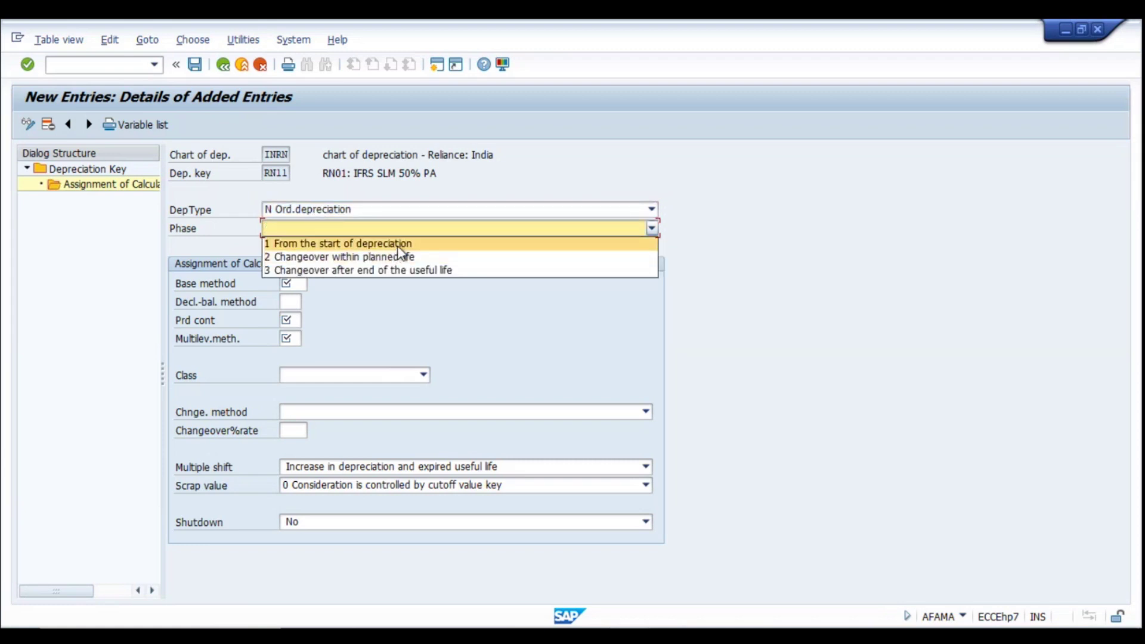
click(338, 244)
key(F4)
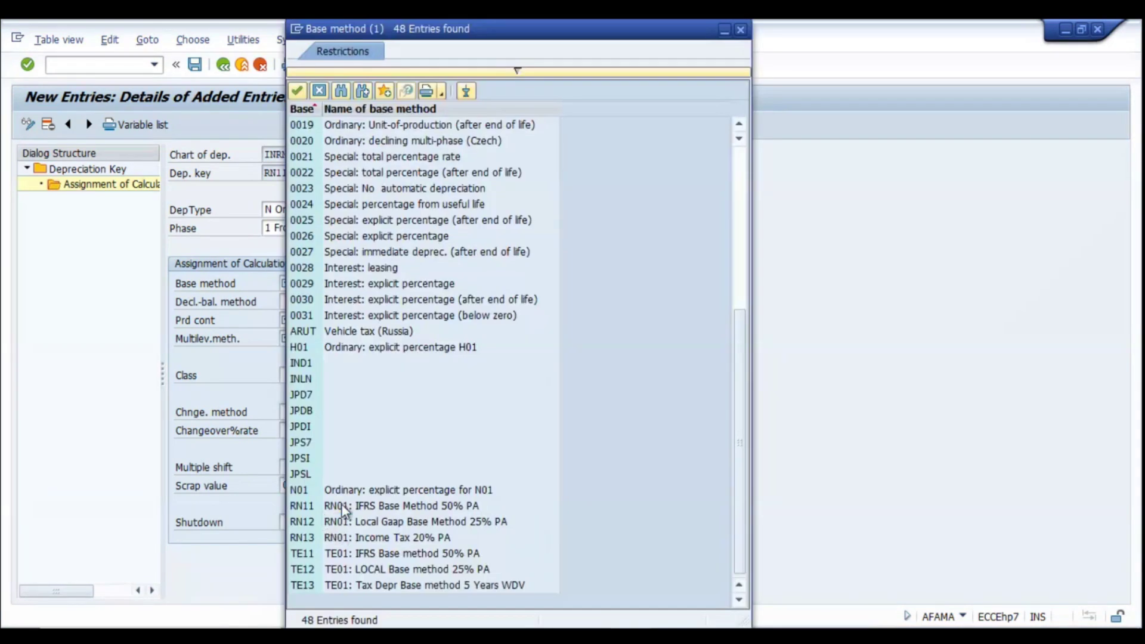
double_click(429, 505)
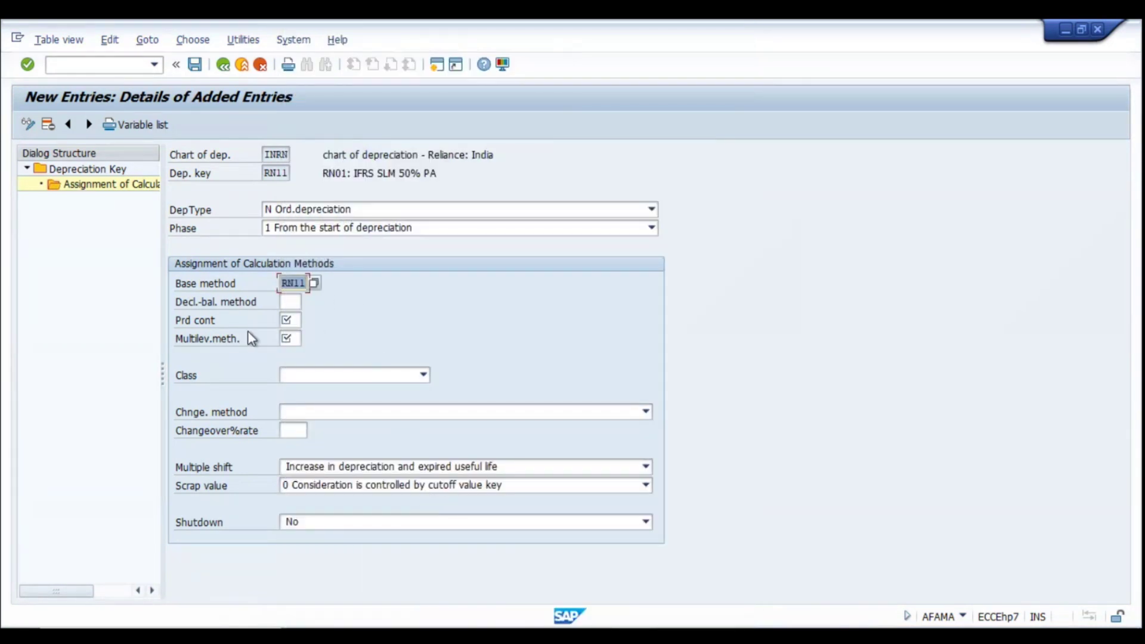
Step: Set period control 001, multilevel method RN1 and straight-line class, then save
click(288, 320)
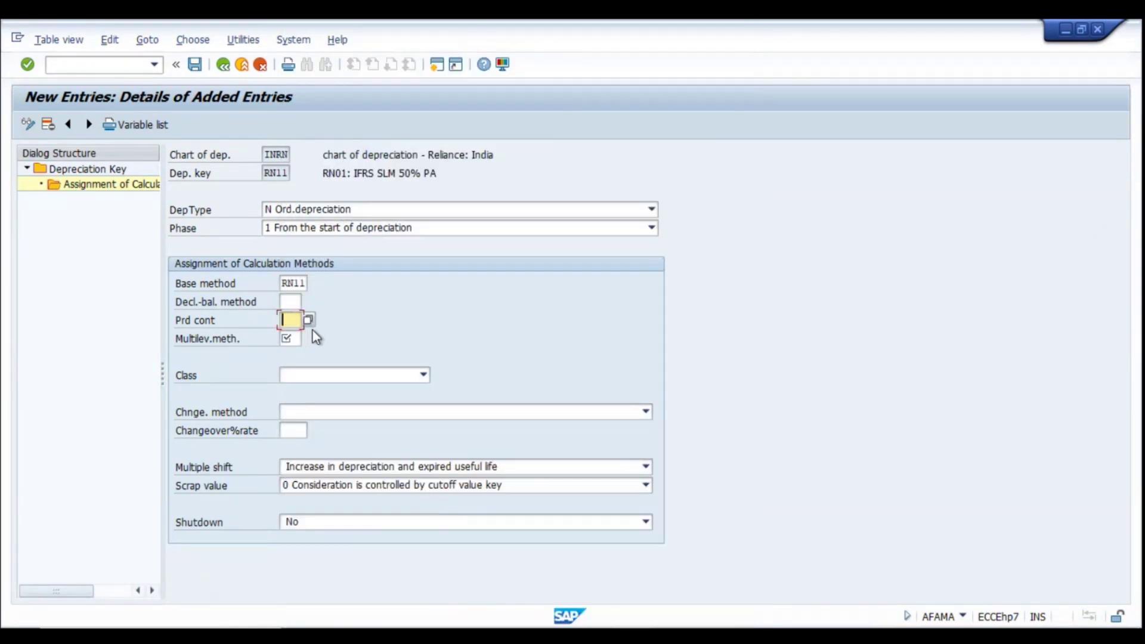
click(308, 321)
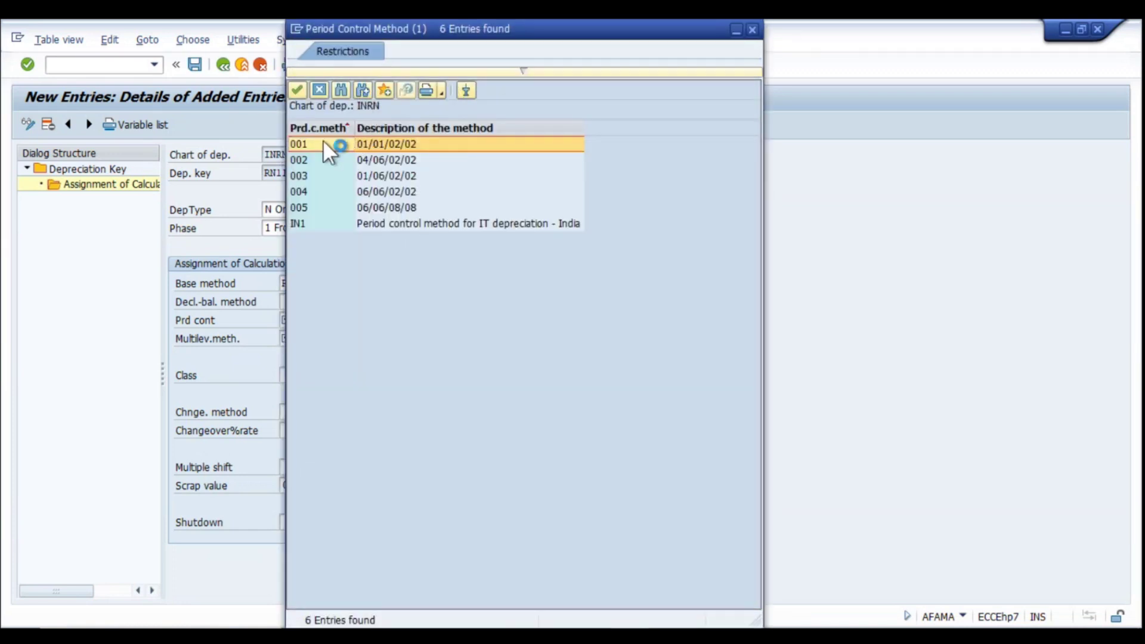
double_click(324, 144)
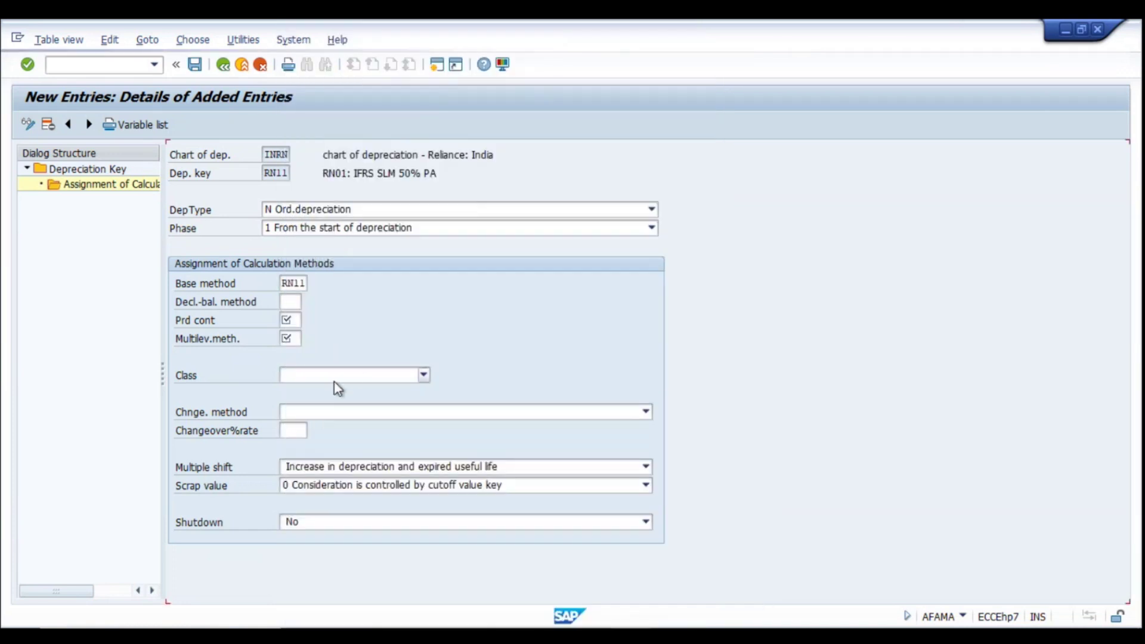
key(Return)
scroll(511, 434, down, 1)
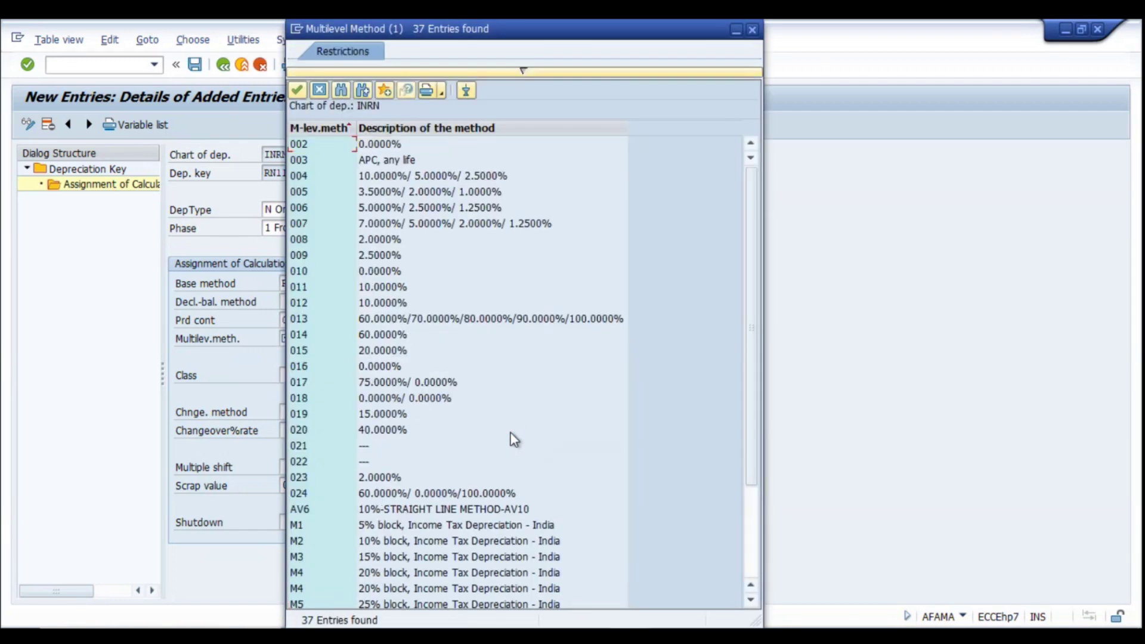
scroll(511, 433, down, 3)
click(418, 556)
double_click(328, 558)
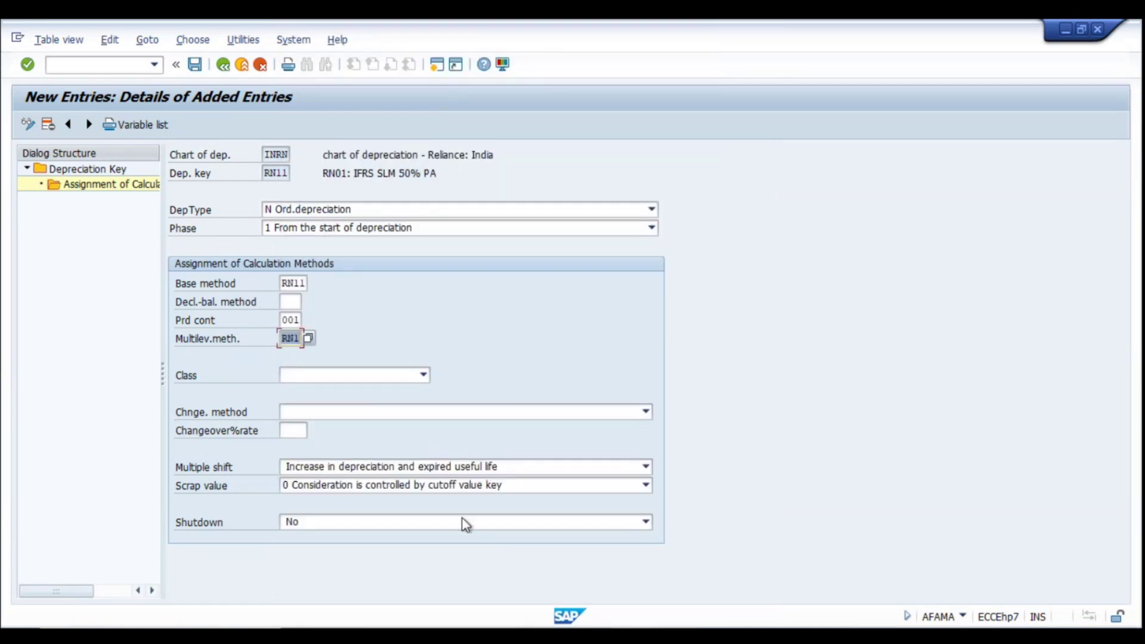
click(350, 375)
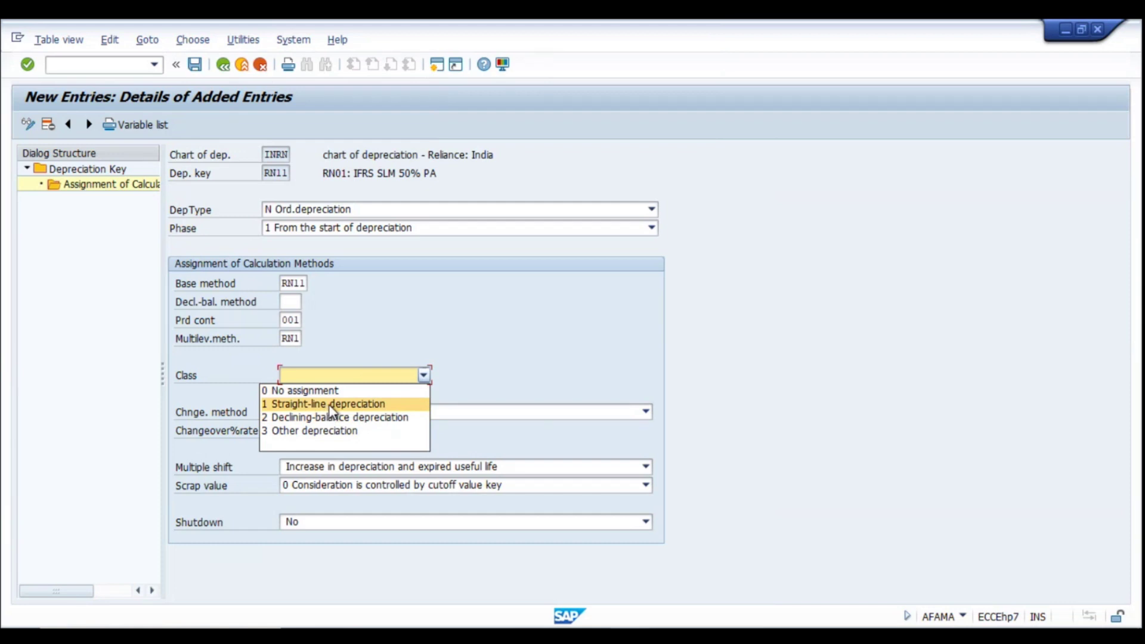
click(326, 403)
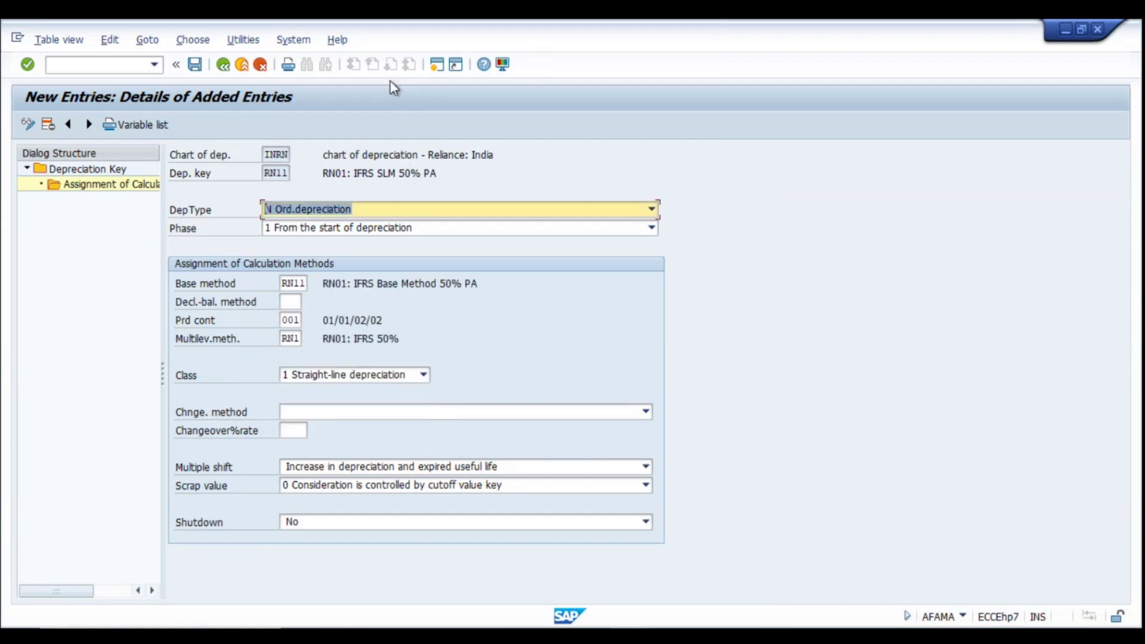
click(194, 65)
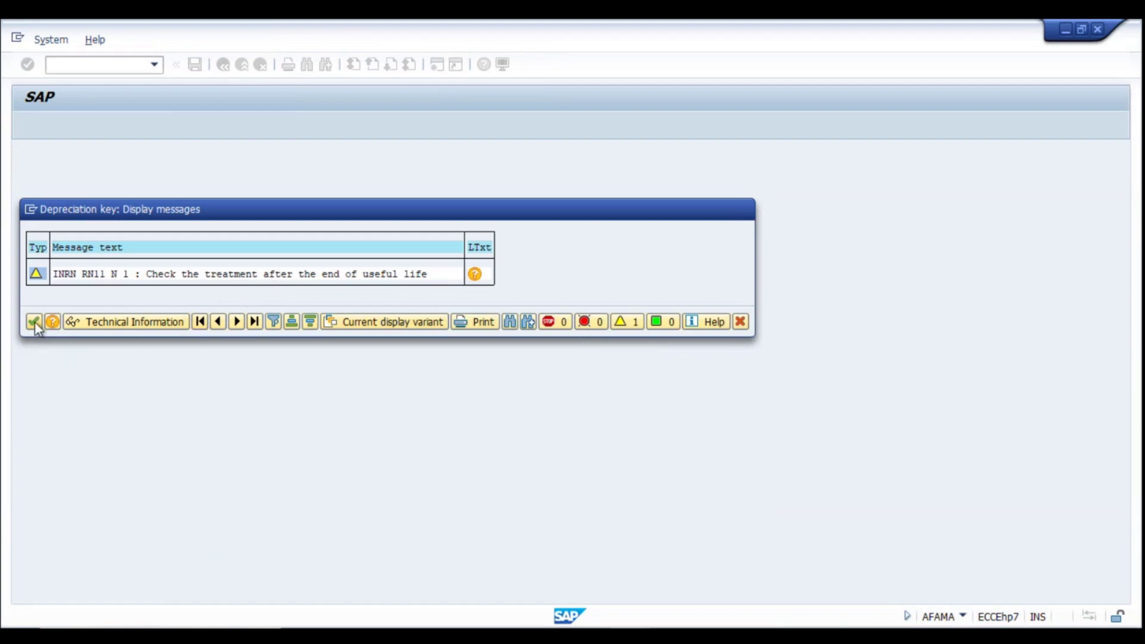
Step: Accept the end-of-life warning and customizing request, then return to the depreciation key list
click(35, 322)
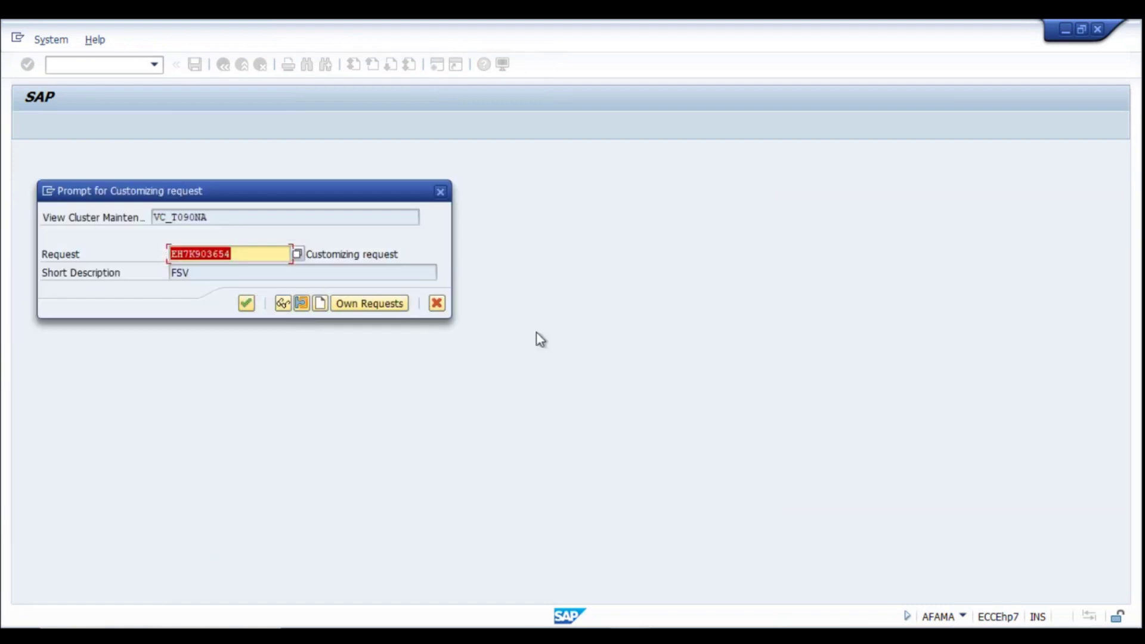
click(245, 303)
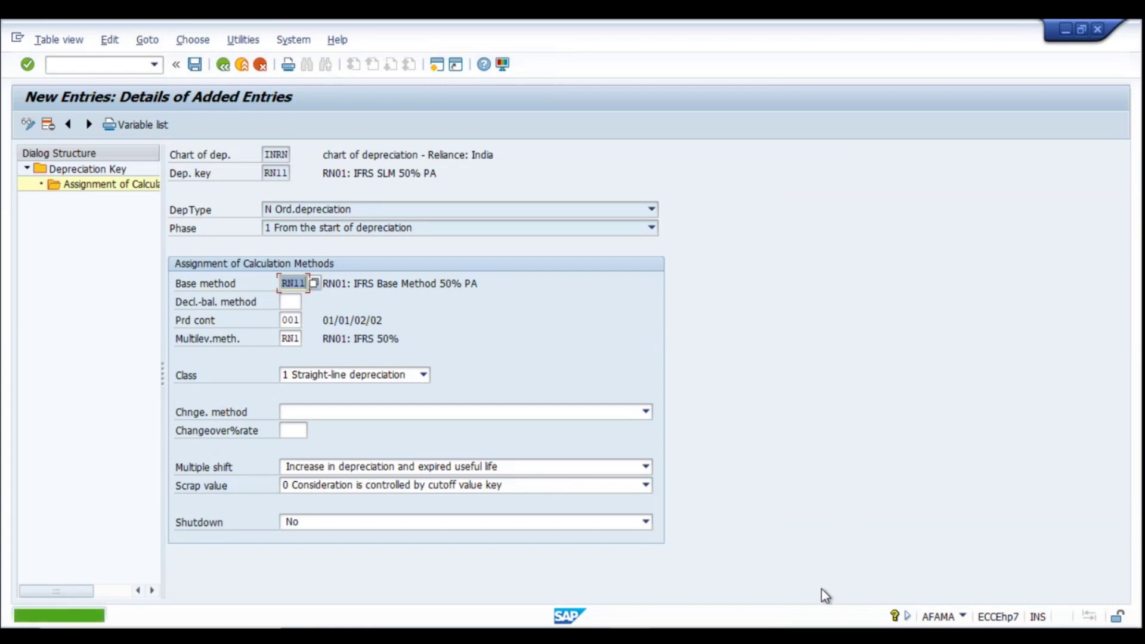
click(223, 64)
click(224, 65)
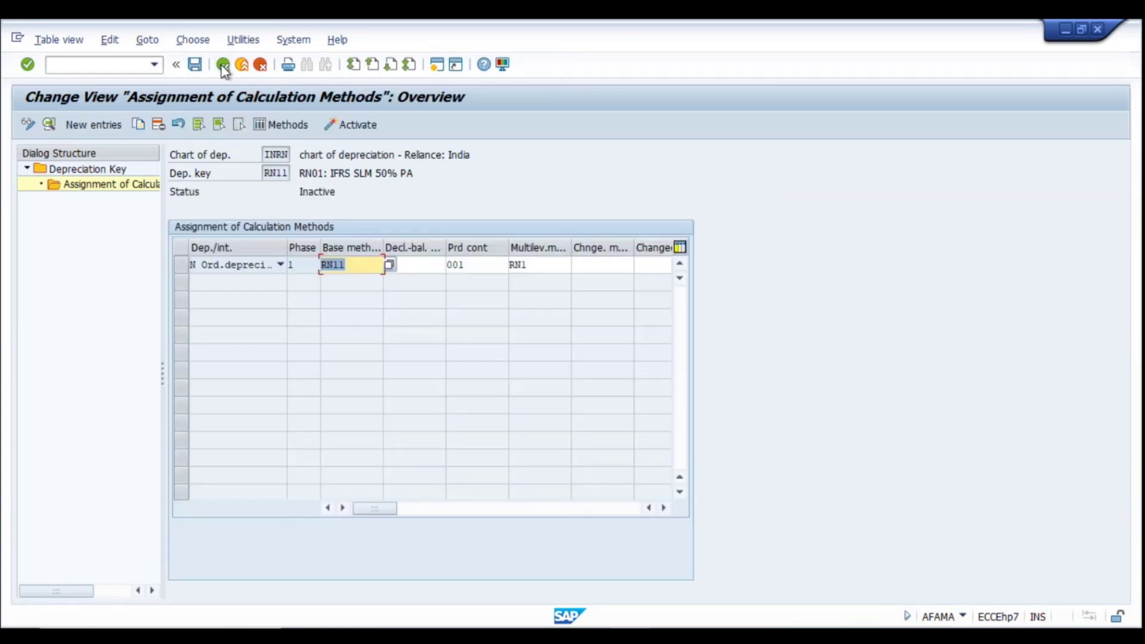
click(224, 64)
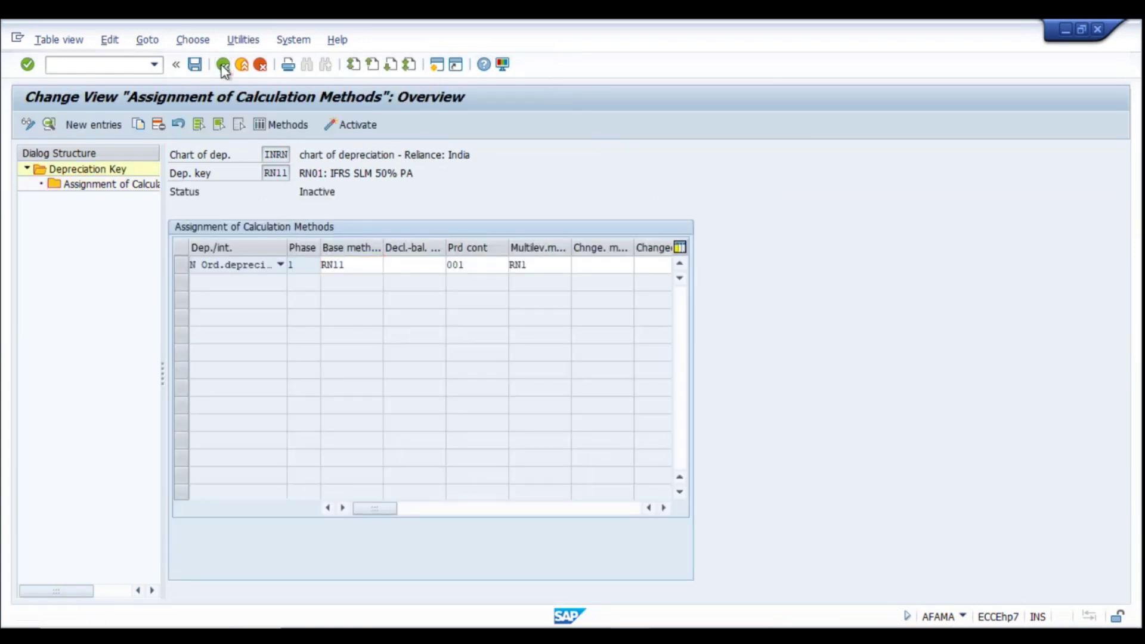
click(223, 65)
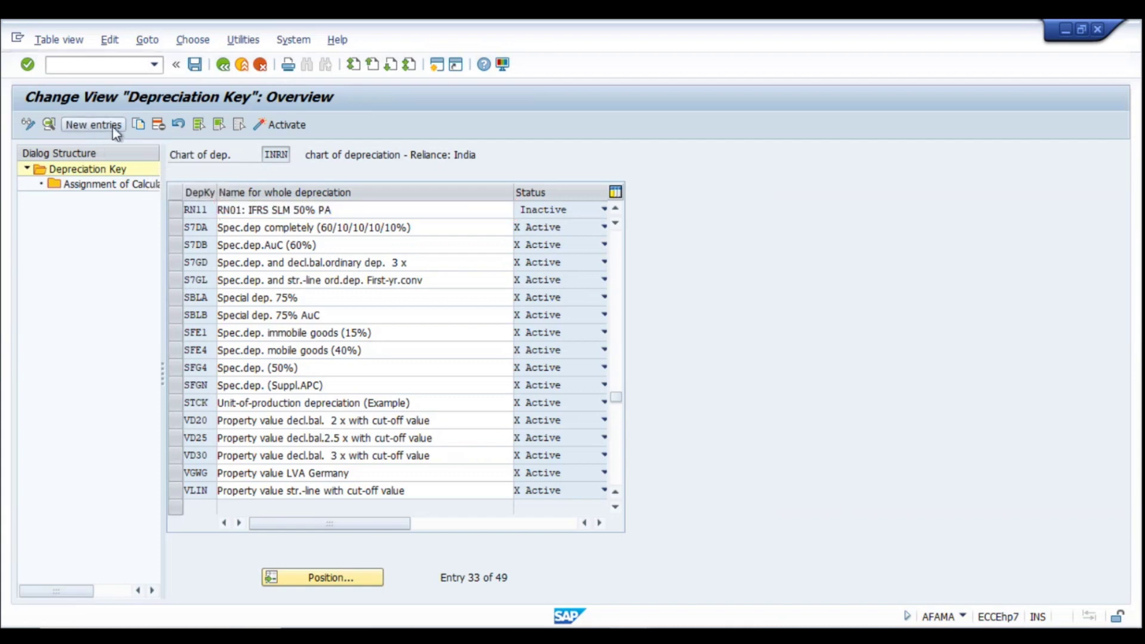
click(93, 124)
text(RN11)
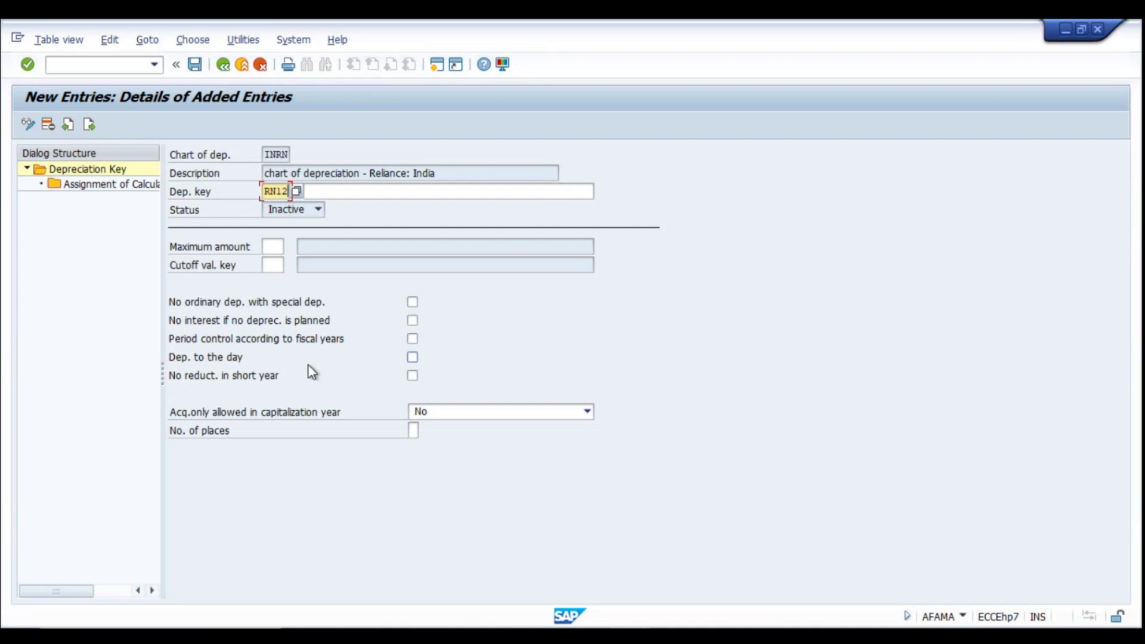
text(2)
Step: Give new key RN12 the description 'RN01: Local GAAP SLM 25% PA'
key(Down)
key(Return)
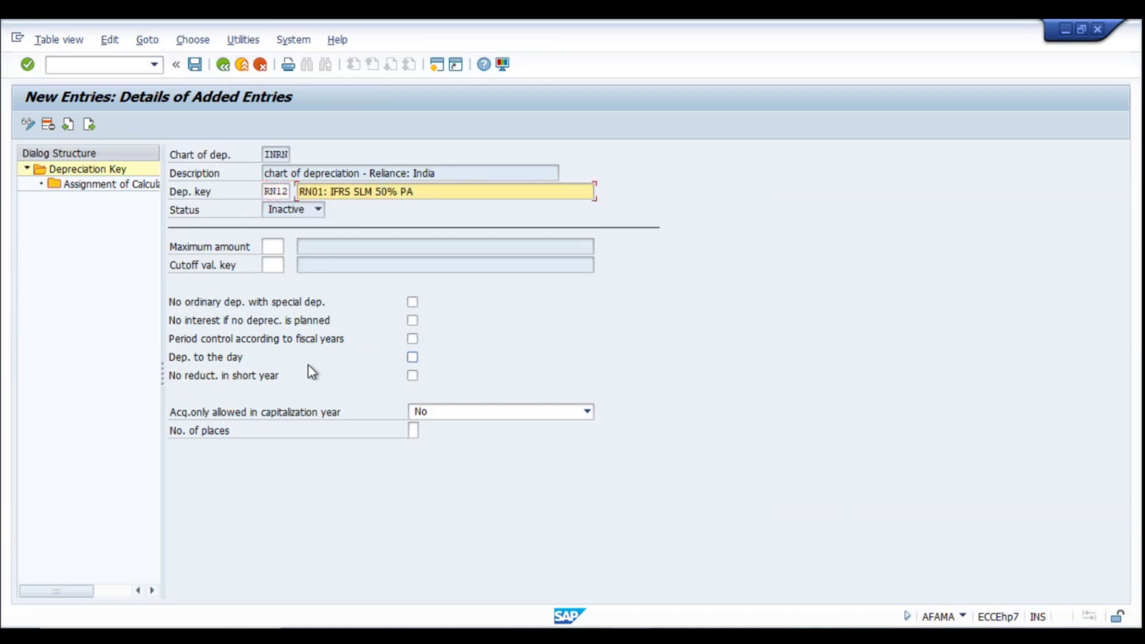
key(Return)
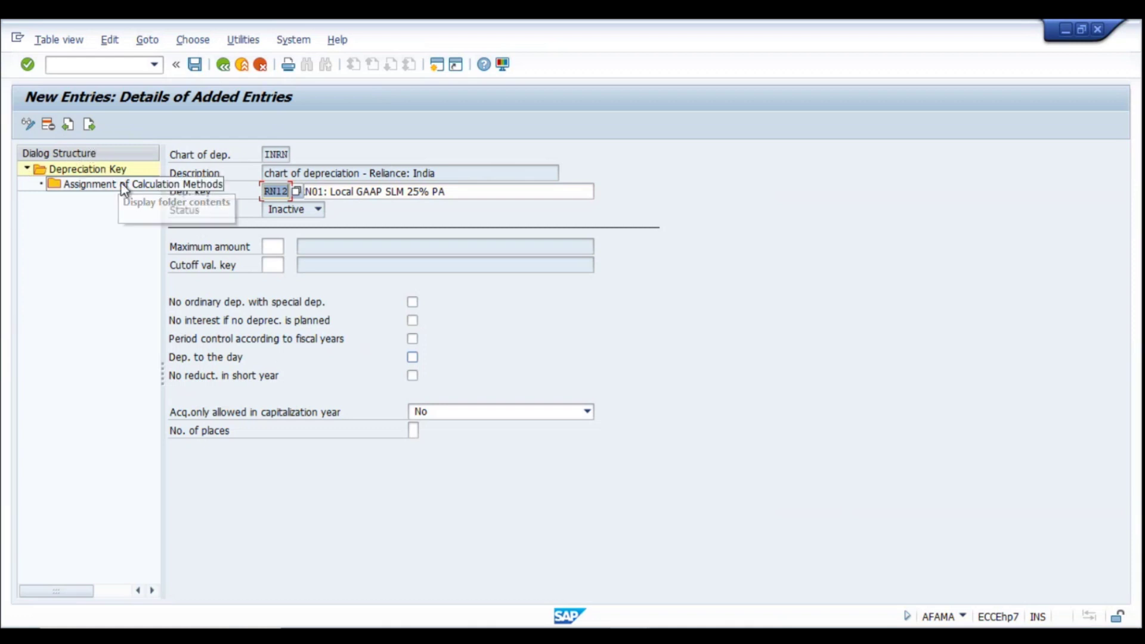
Step: Add an RN12 assignment: ordinary depreciation, phase from start, base method RN12
double_click(124, 184)
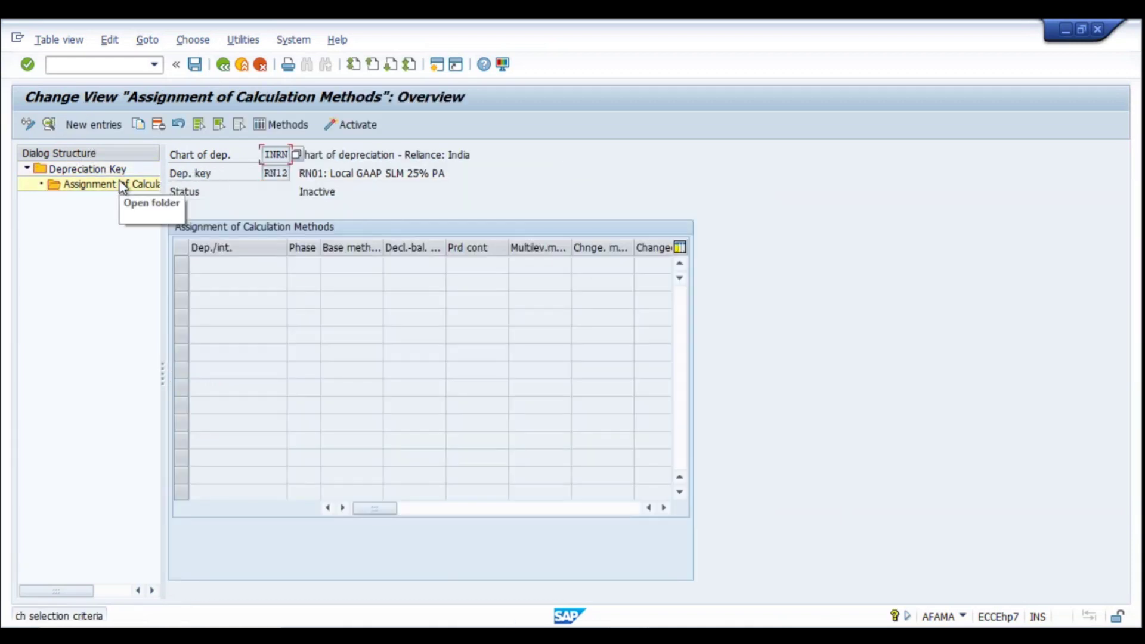
click(93, 125)
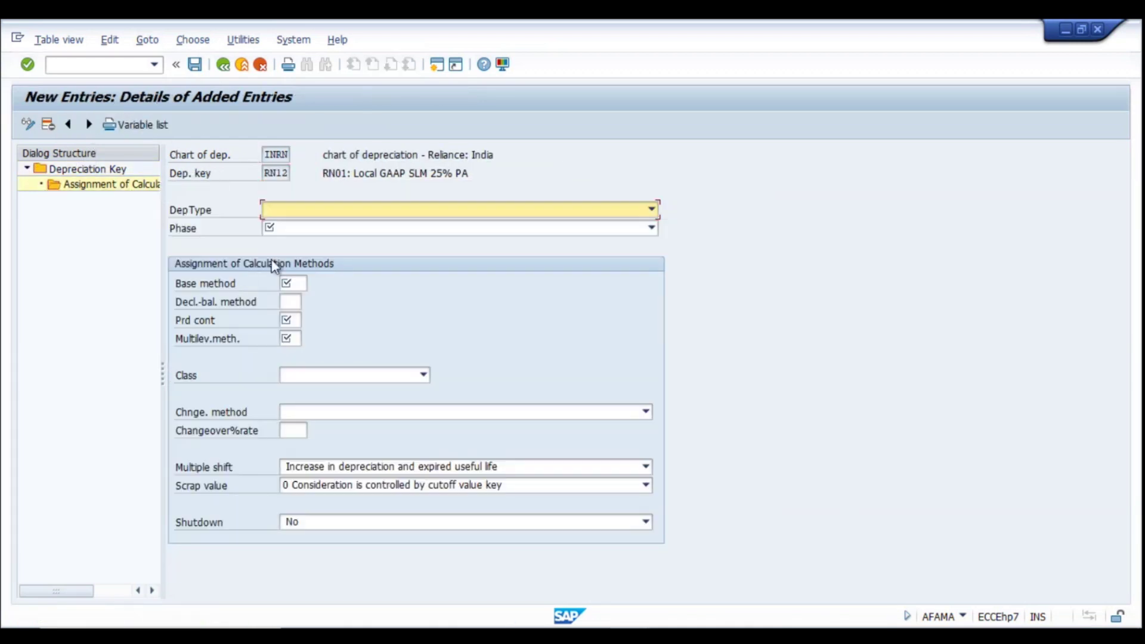
click(306, 210)
click(307, 225)
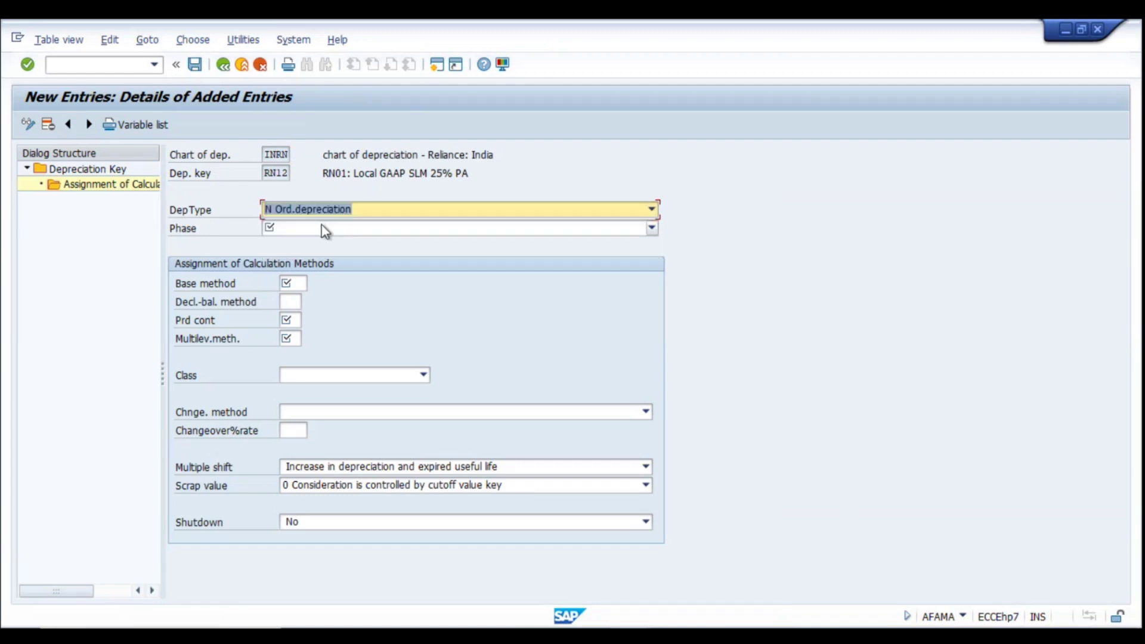
click(338, 243)
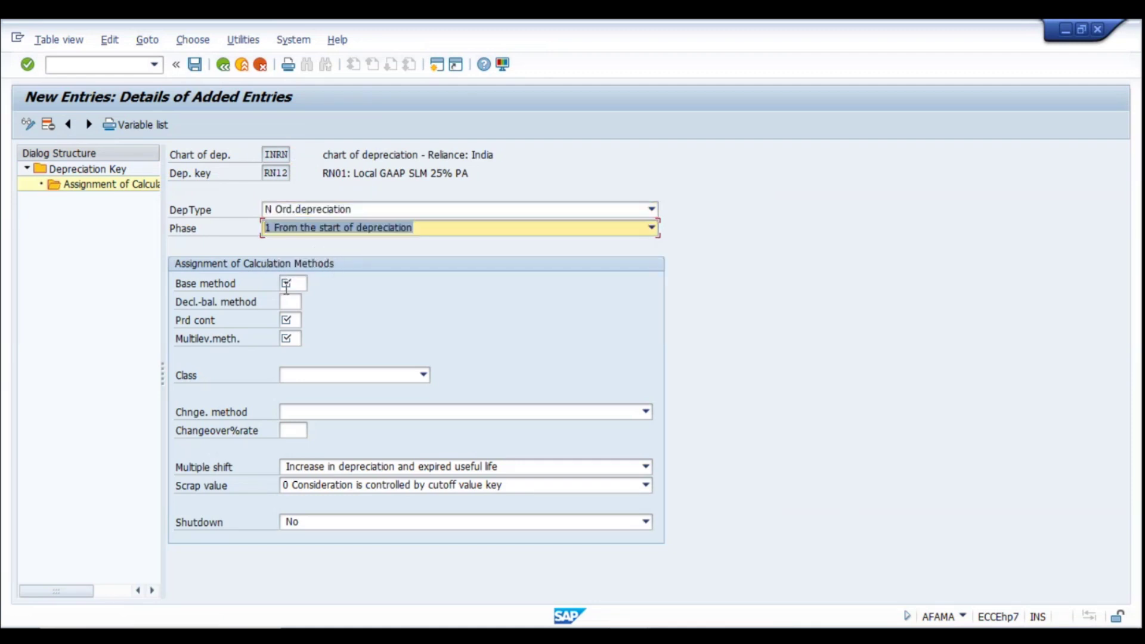
click(291, 283)
text(R)
click(295, 295)
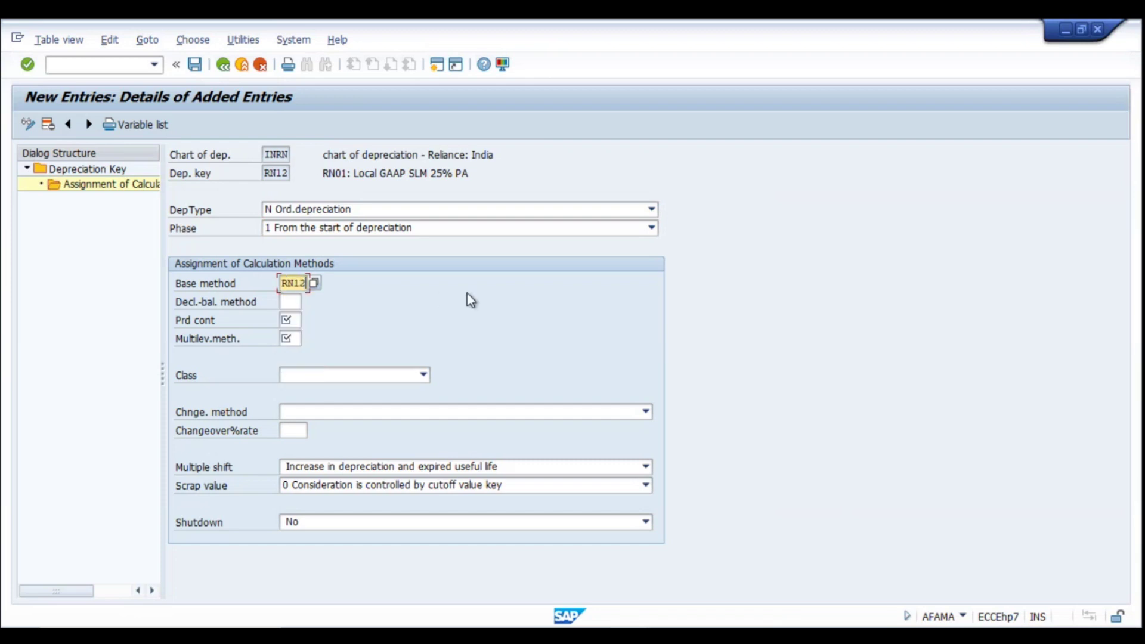
Step: Fill period control 001, multilevel RN2 and straight-line class, then save and exit
key(Tab)
key(Tab)
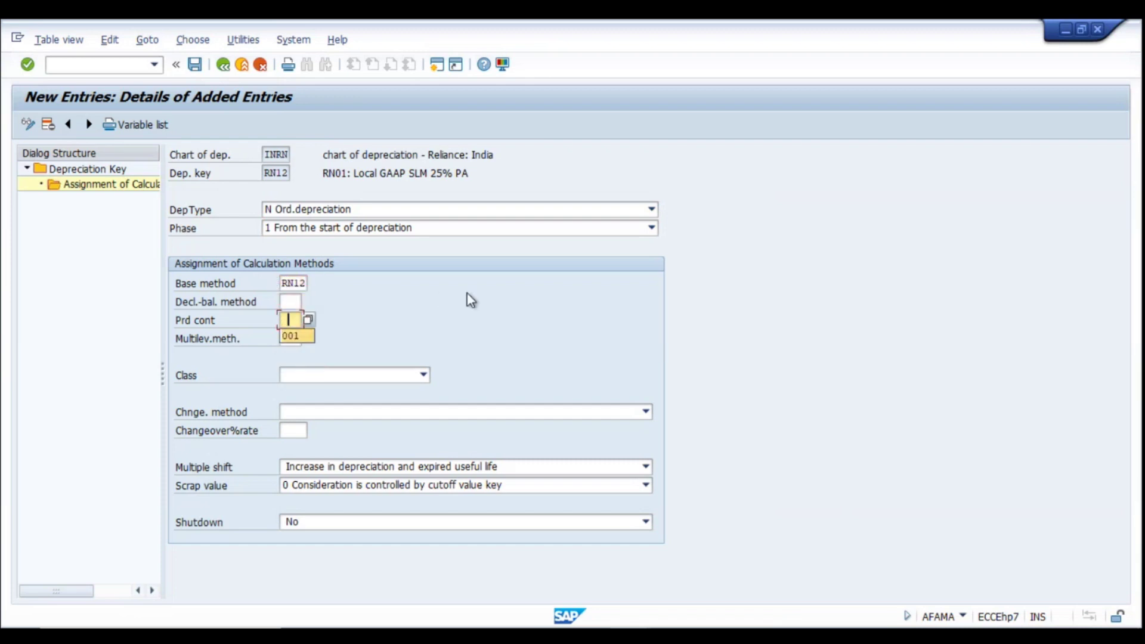
text(001)
key(Tab)
text(RN1)
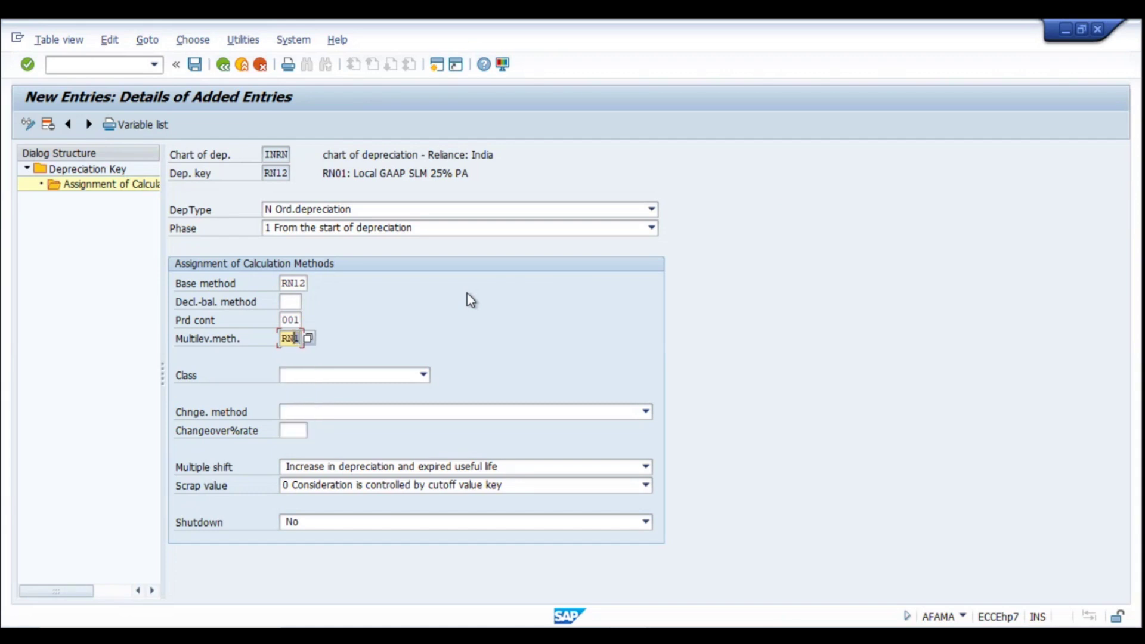
text(2)
key(Return)
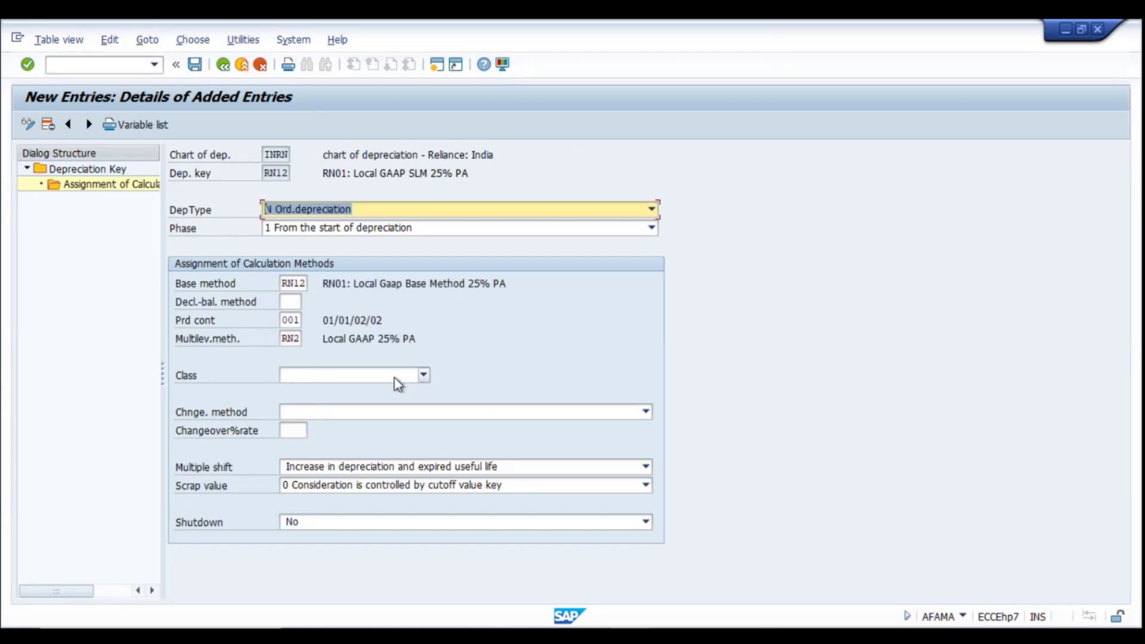
click(423, 375)
click(308, 403)
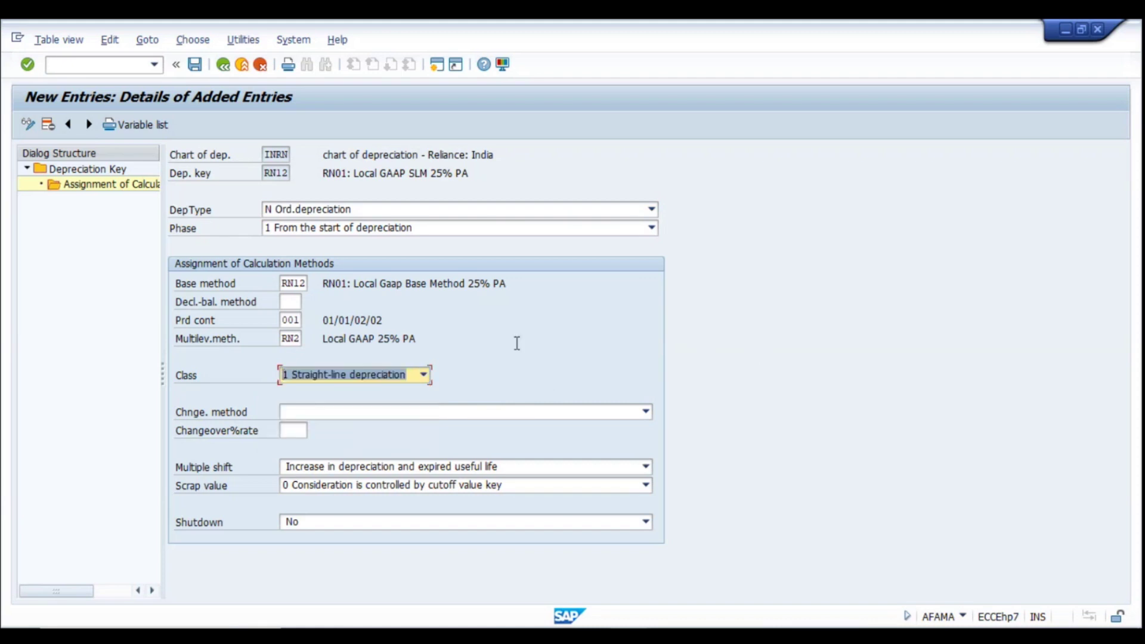
key(F3)
Step: Position the depreciation key list at RN and open RN12's details
click(340, 577)
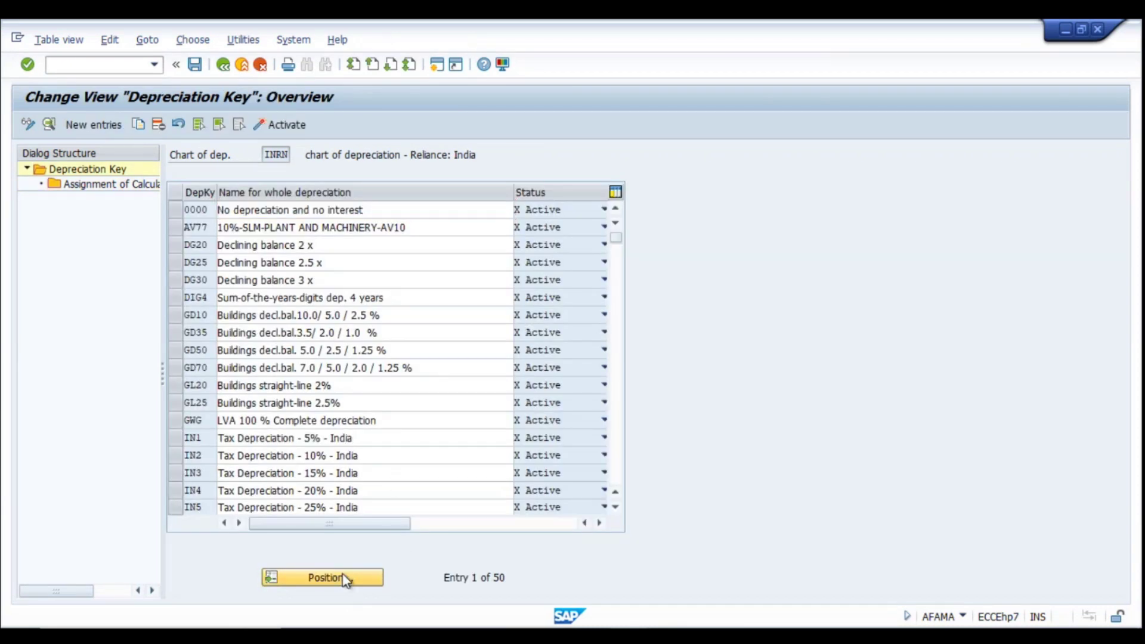
text(RN)
key(Return)
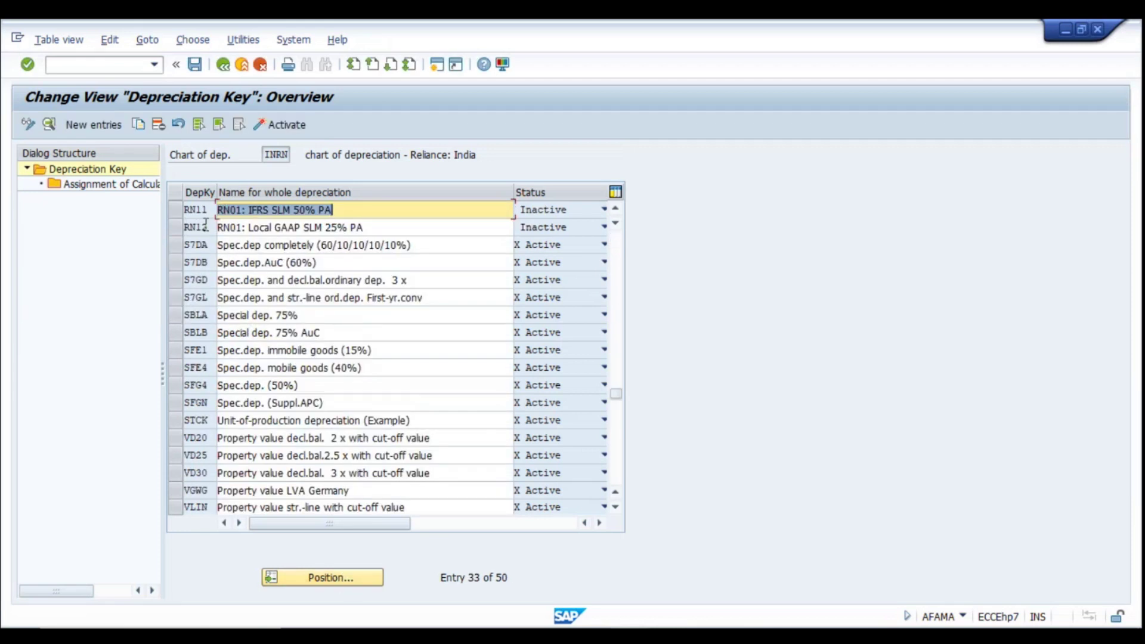
click(176, 228)
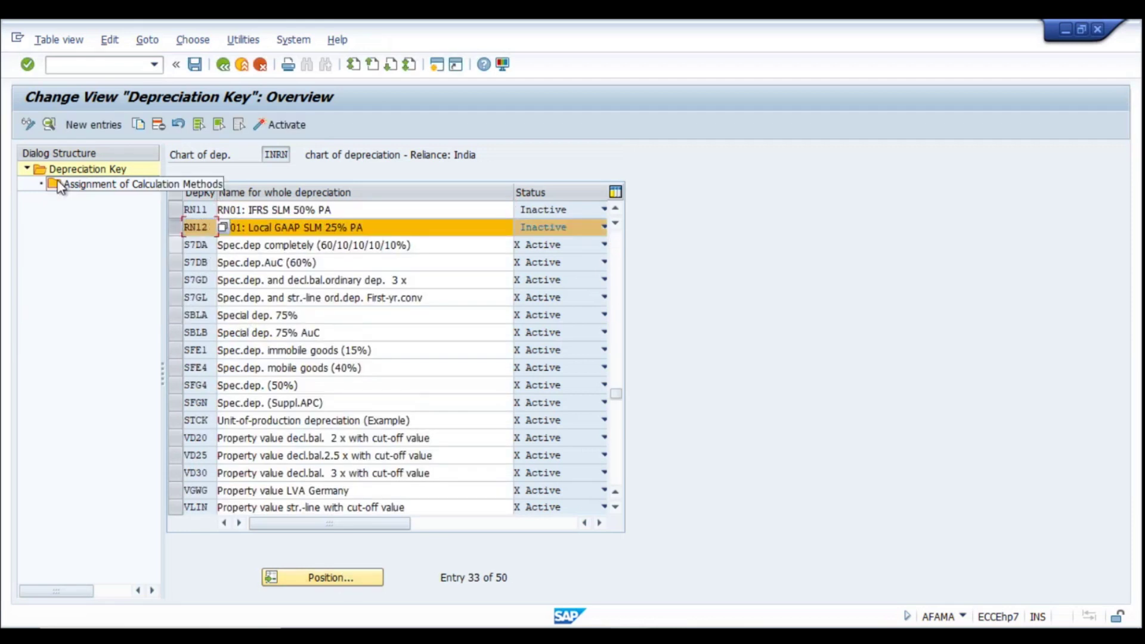
click(48, 124)
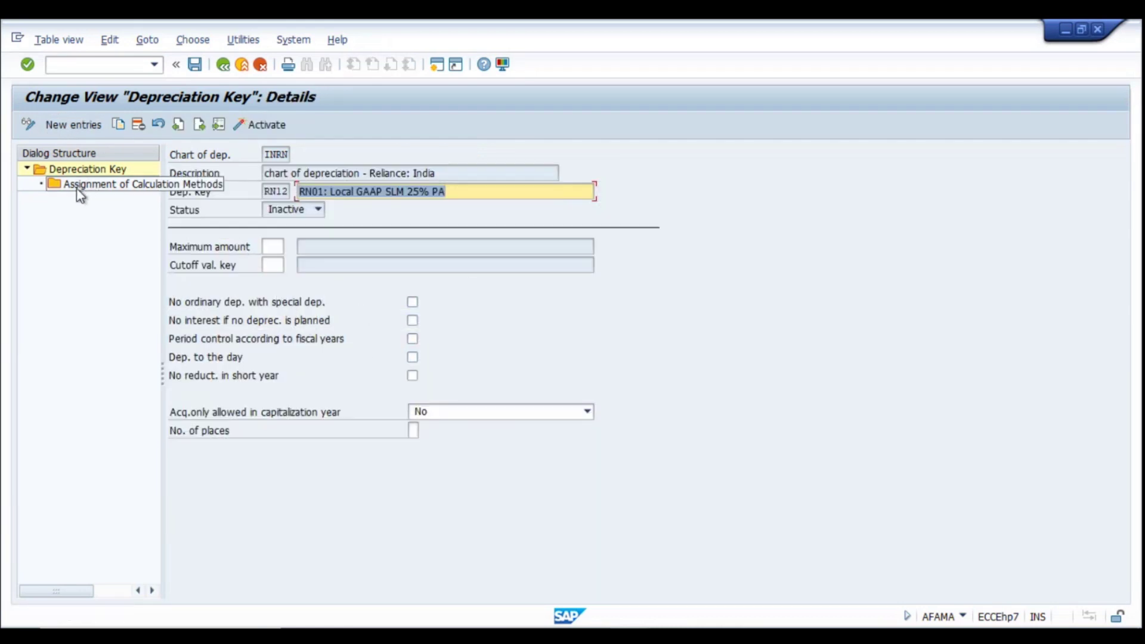
Step: Save RN12's calculation method assignment and go back to the key list
double_click(116, 185)
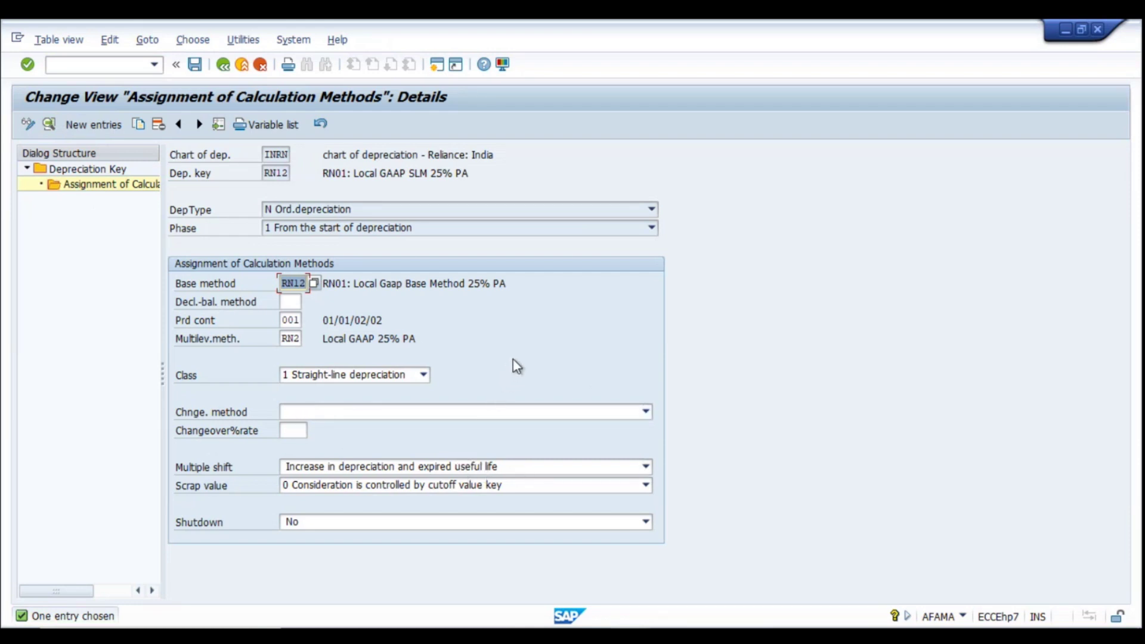
key(ctrl+s)
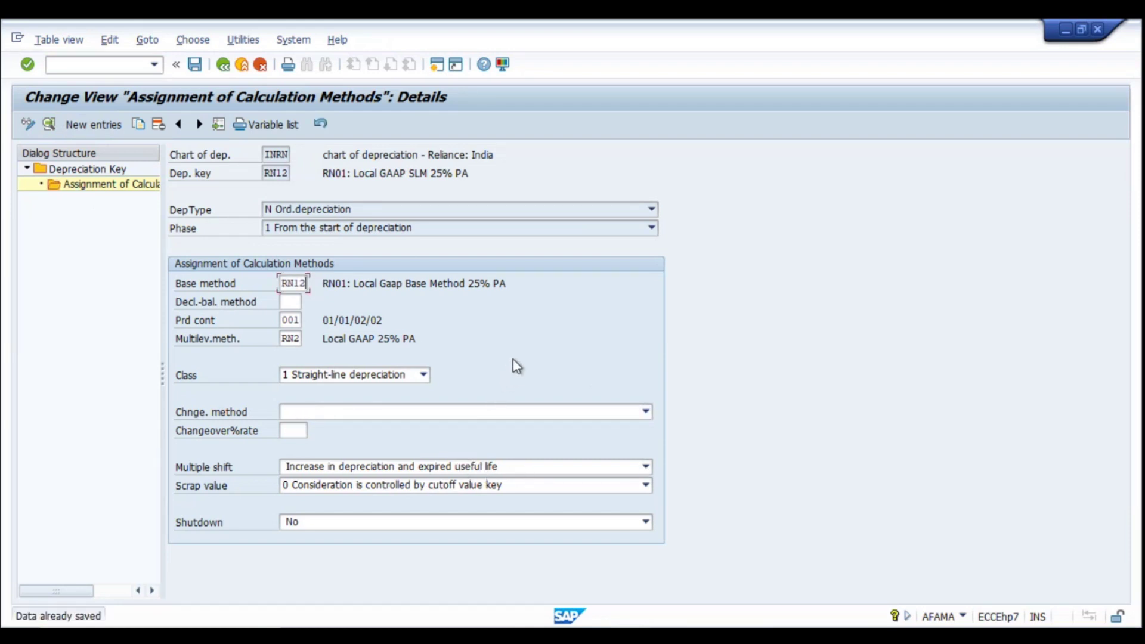
click(224, 63)
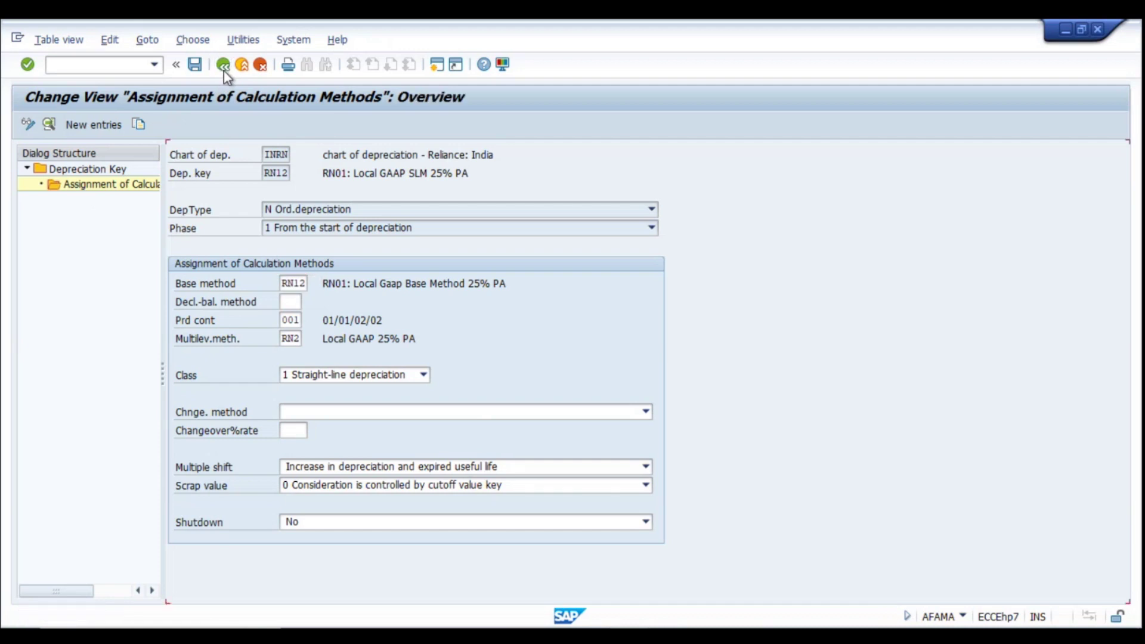
click(224, 63)
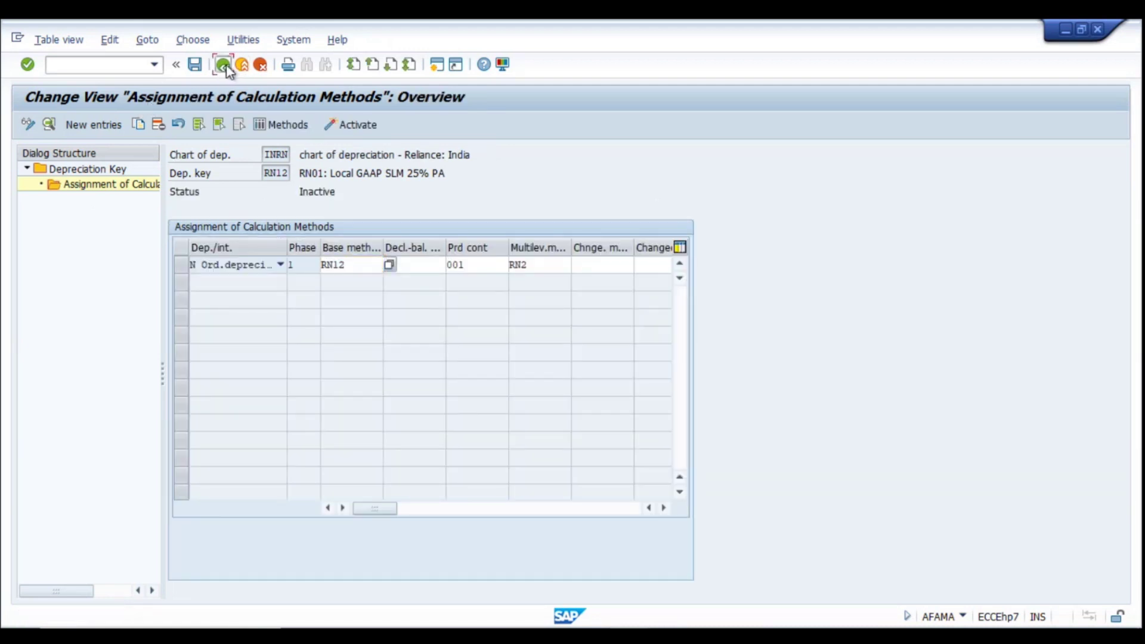
click(225, 64)
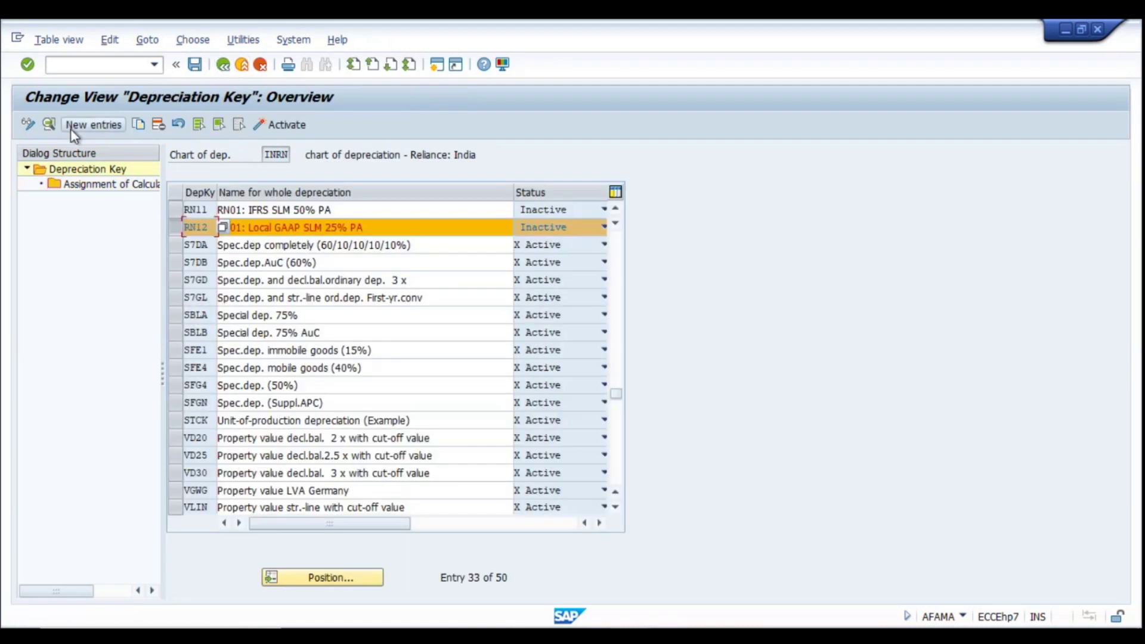
Step: Create key RN13 described 'RN01: Income Tax SLM 20% PA' and open its method assignments
click(92, 125)
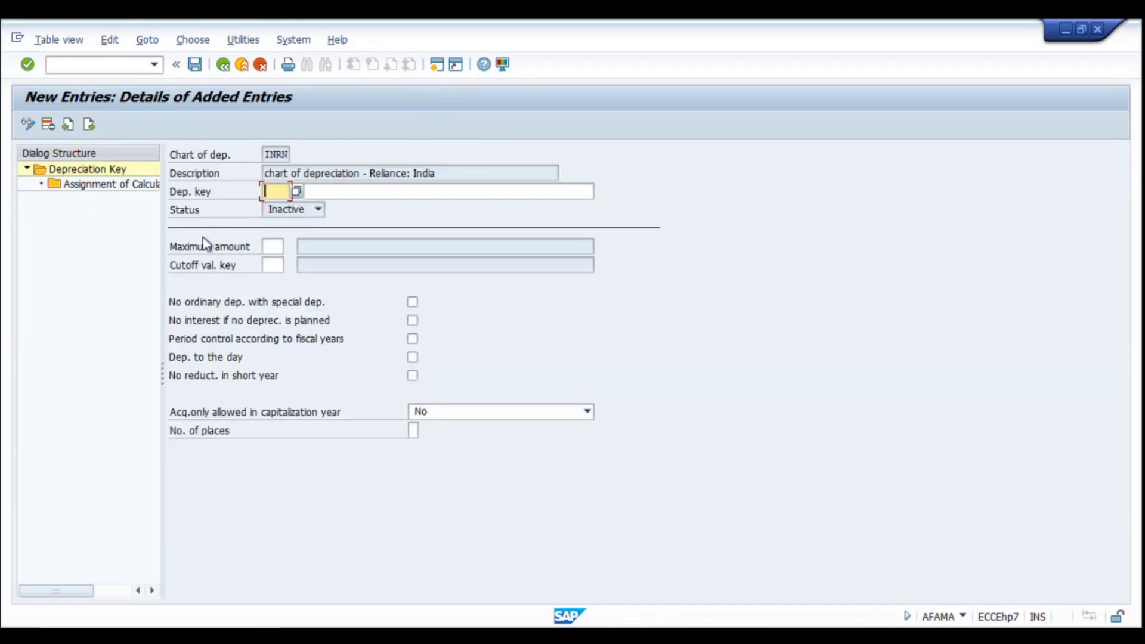
click(270, 192)
text(RN1)
text(3)
click(363, 192)
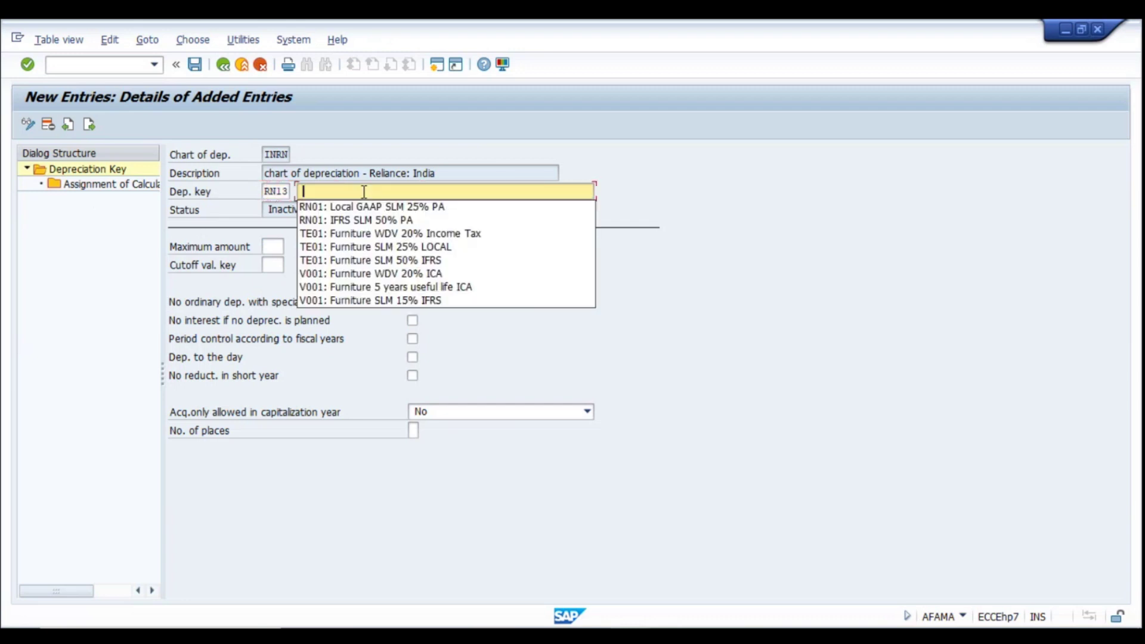
key(Down)
key(Return)
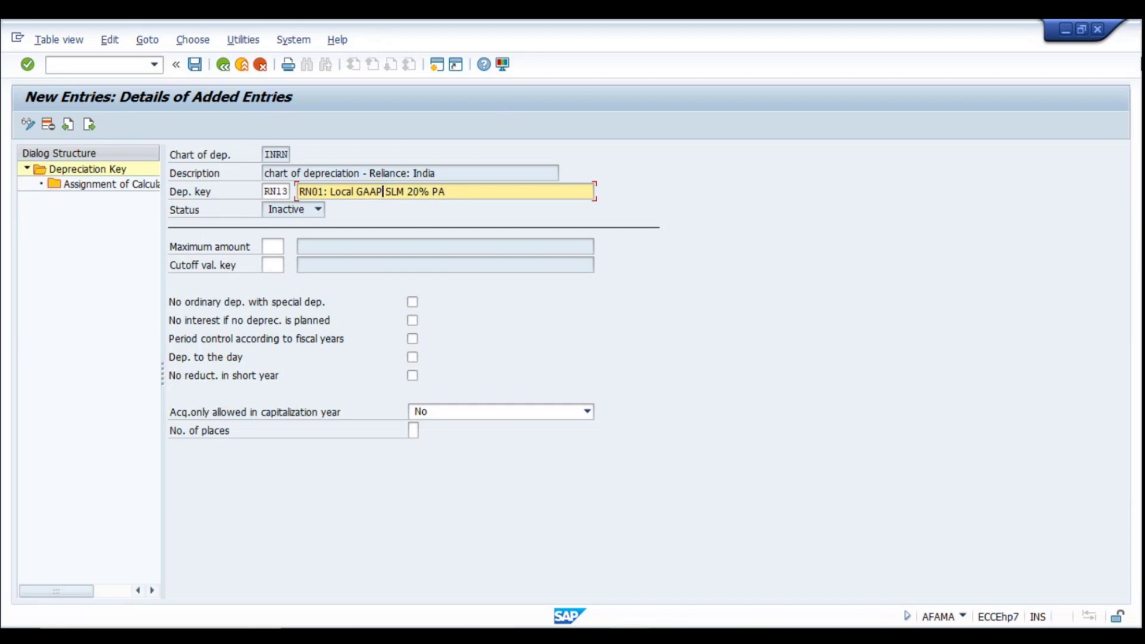
drag(383, 192, 331, 192)
text(Ind)
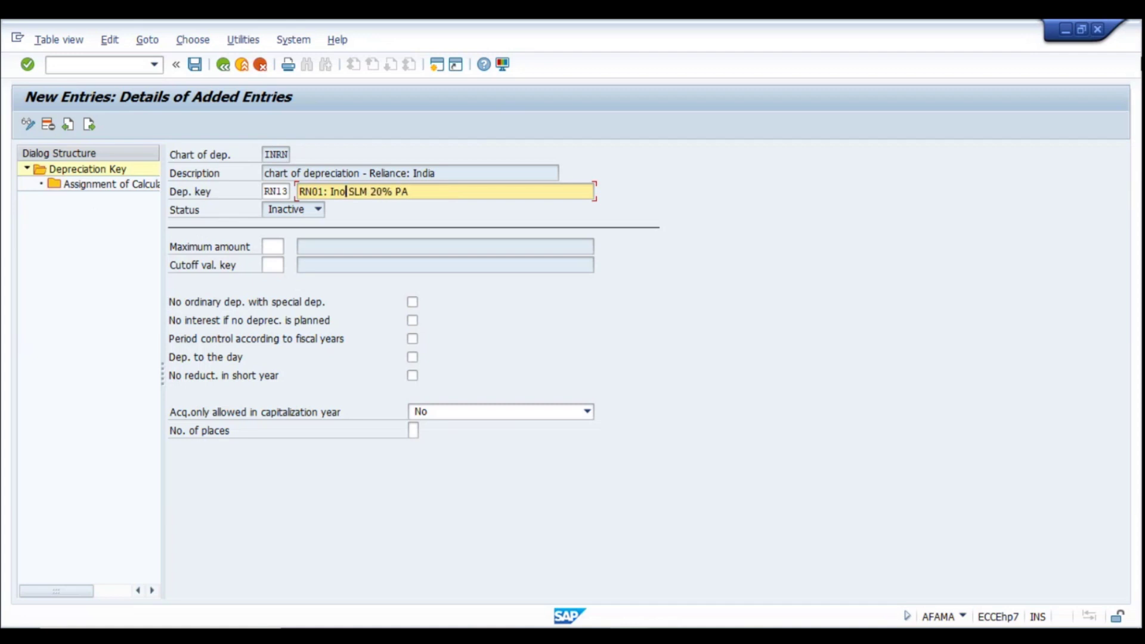
text(om )
text(e Tax)
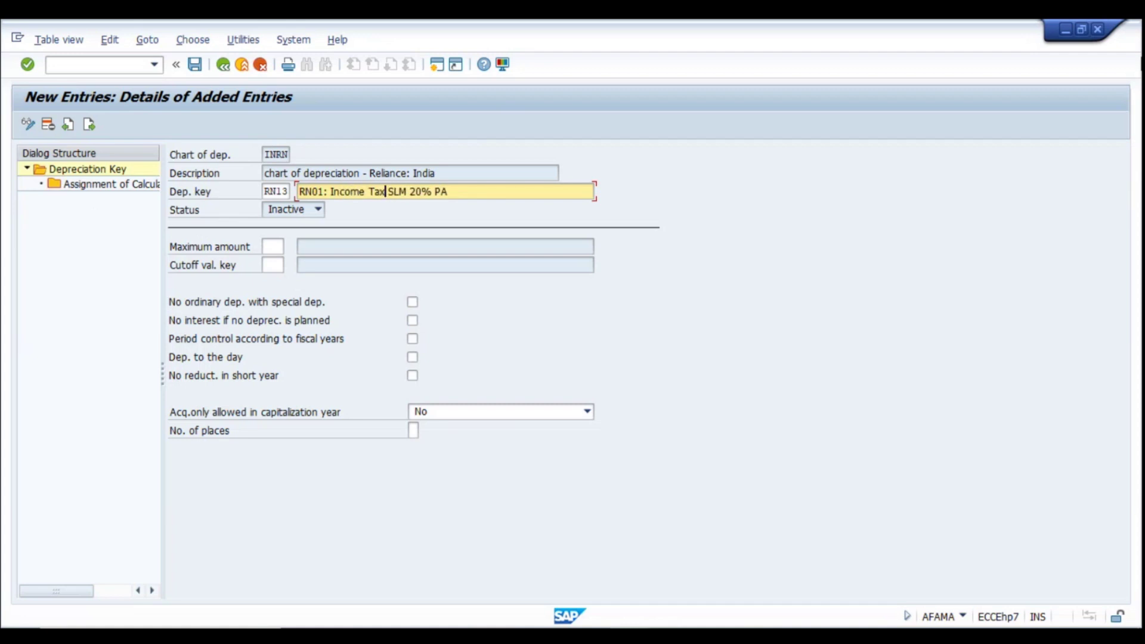
key(shift+Tab)
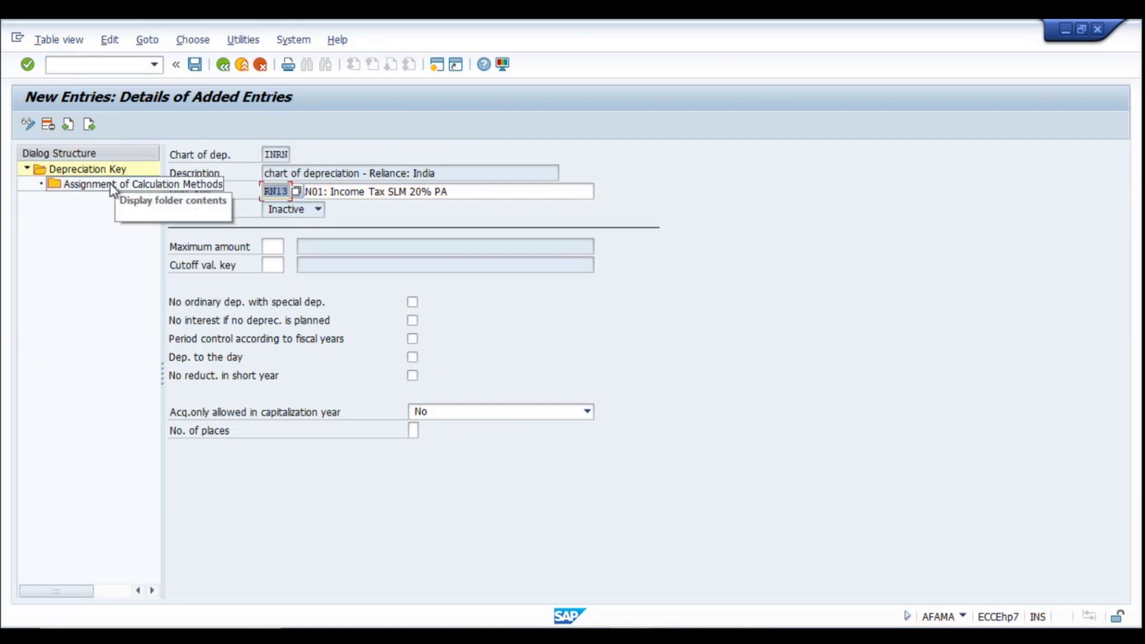
double_click(112, 185)
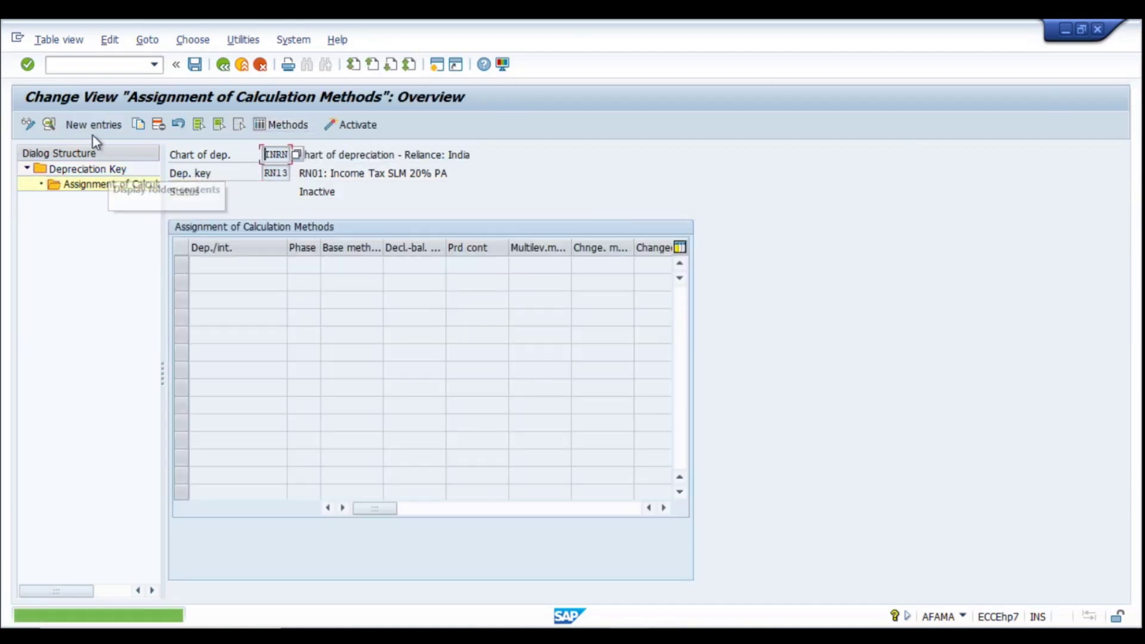
Step: Add an RN13 assignment: ordinary depreciation, phase from start, base method RN13
click(94, 124)
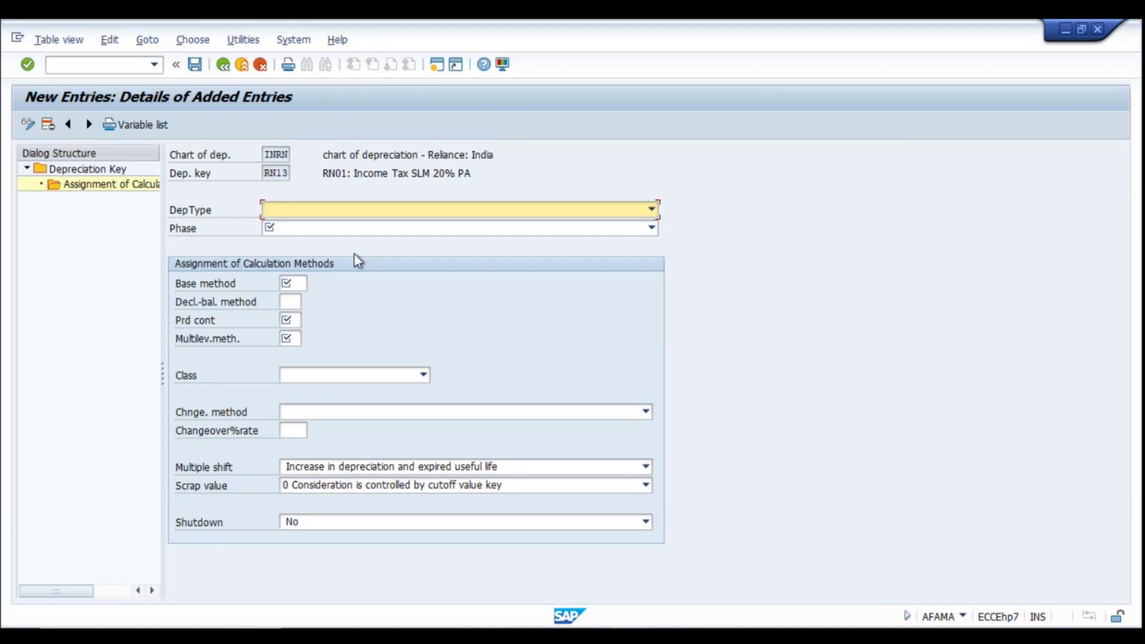
click(314, 210)
click(308, 225)
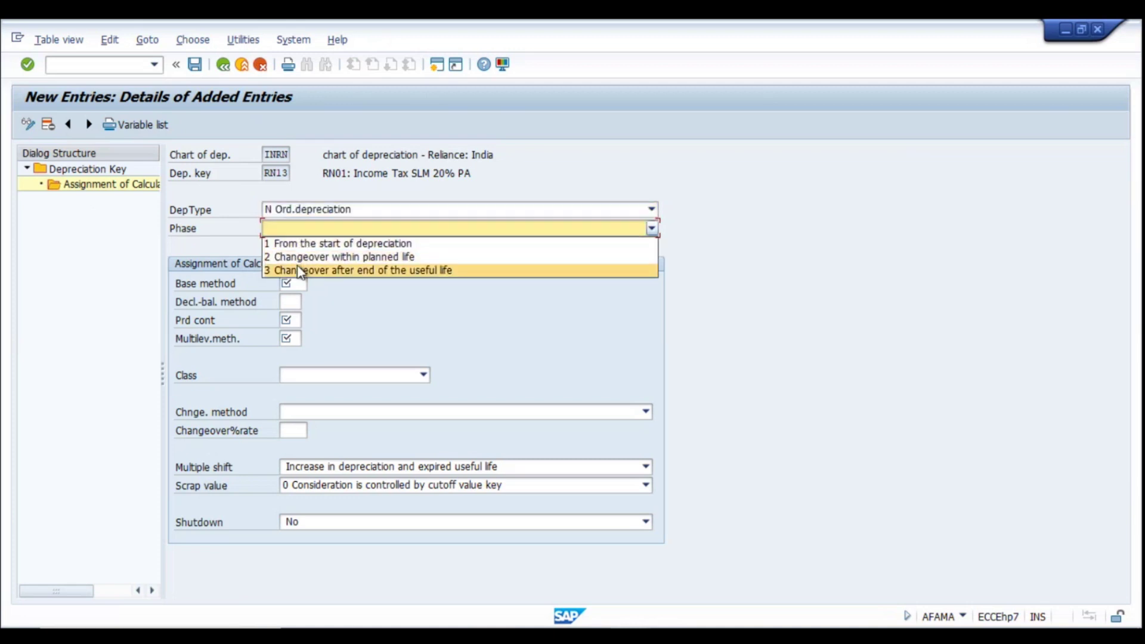
click(313, 244)
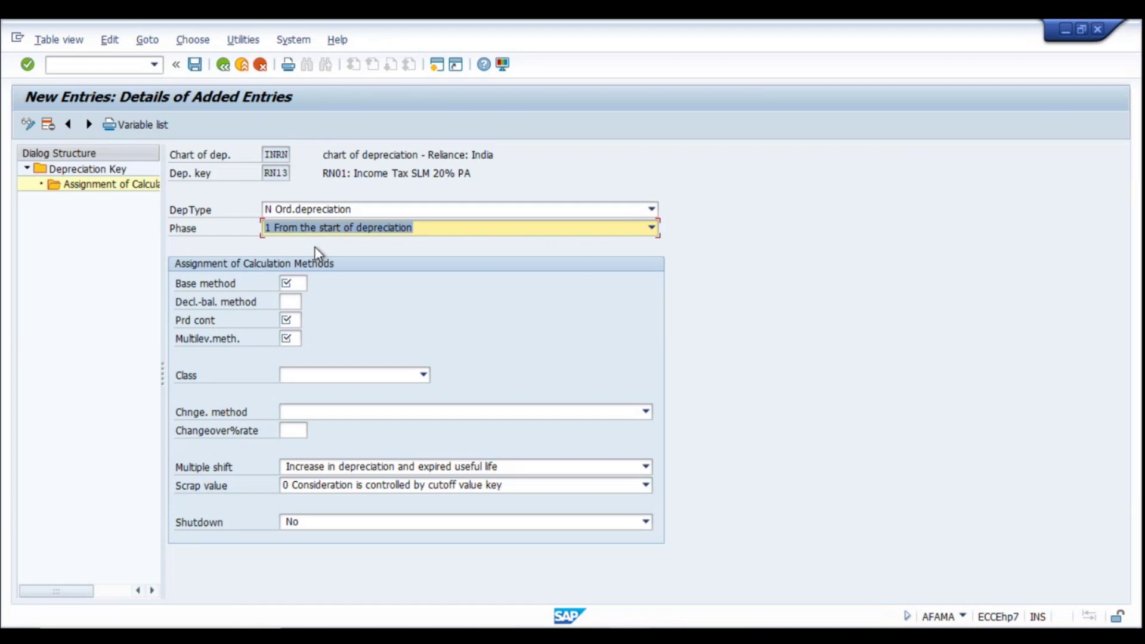
click(289, 283)
click(315, 284)
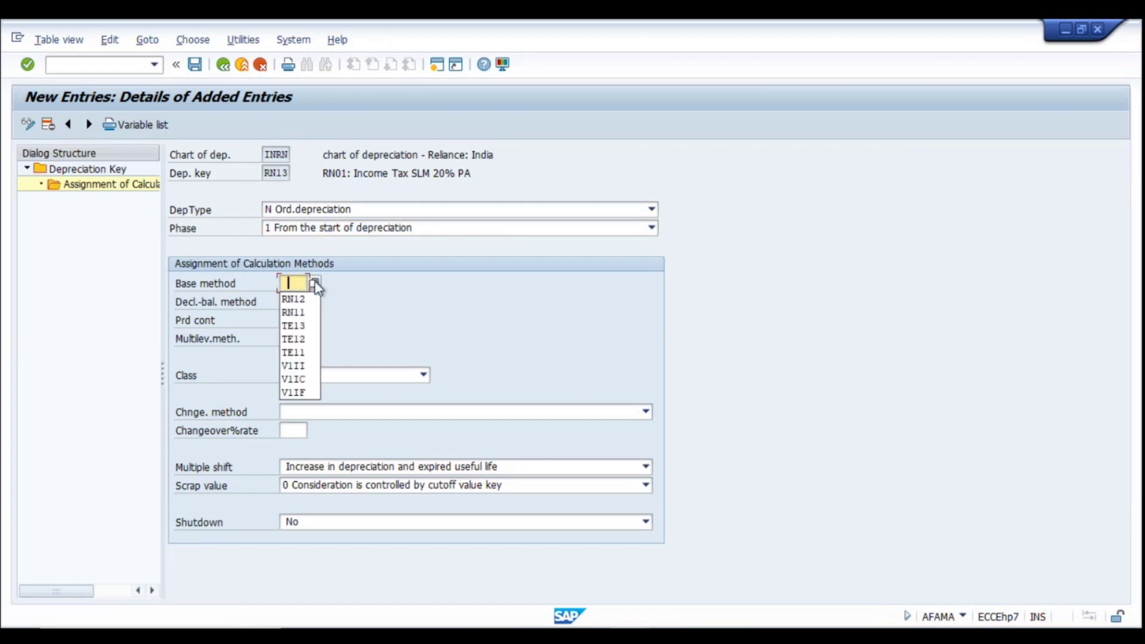
key(Down)
key(Return)
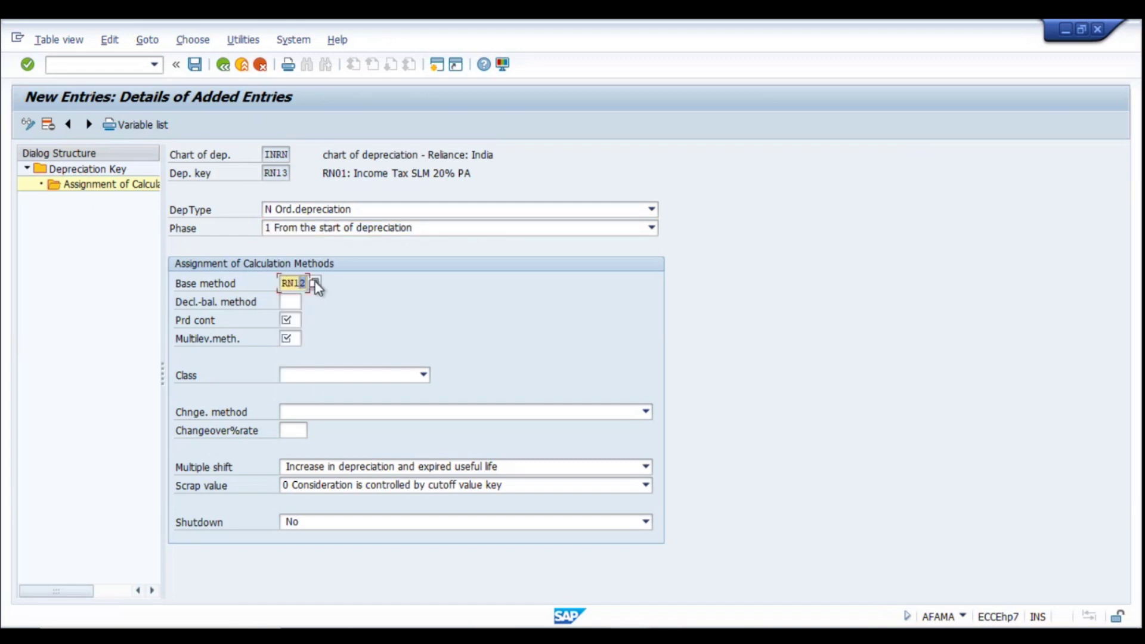
Step: Set period control 001, multilevel RN3 and straight-line class, then return to the key list
key(Tab)
text(001)
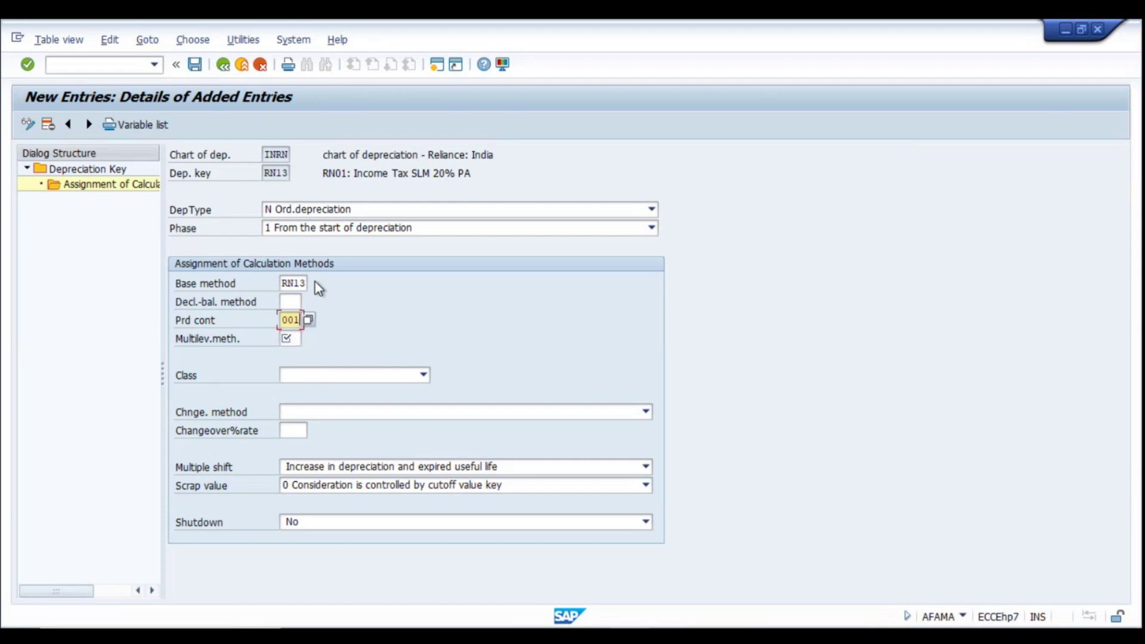
key(Tab)
key(BackSpace)
key(Down)
key(Return)
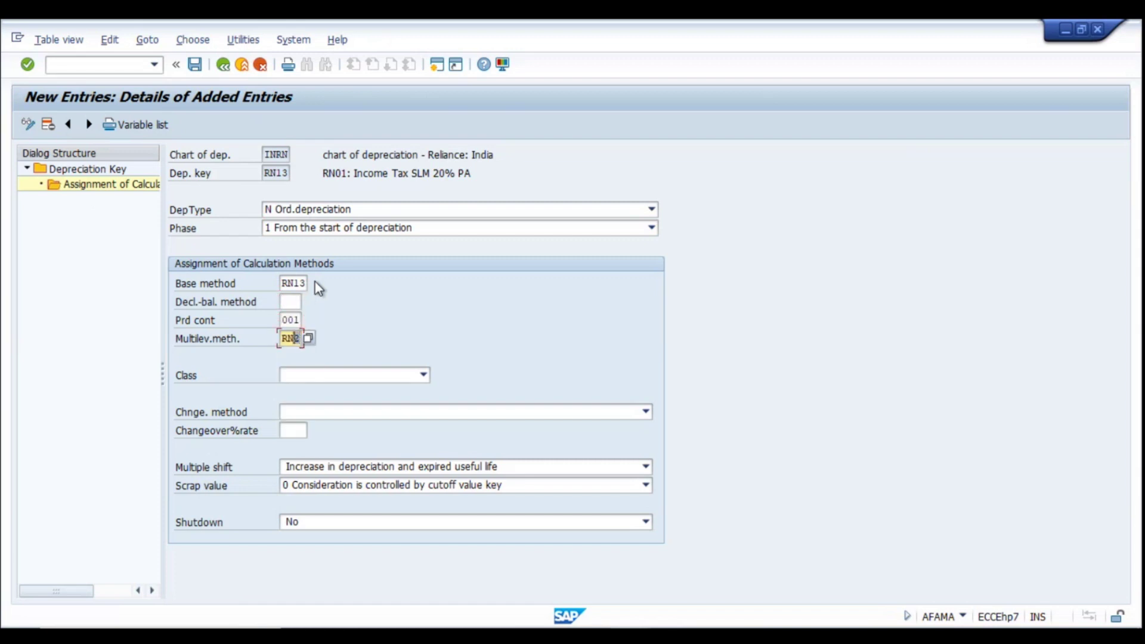
text(3)
key(Return)
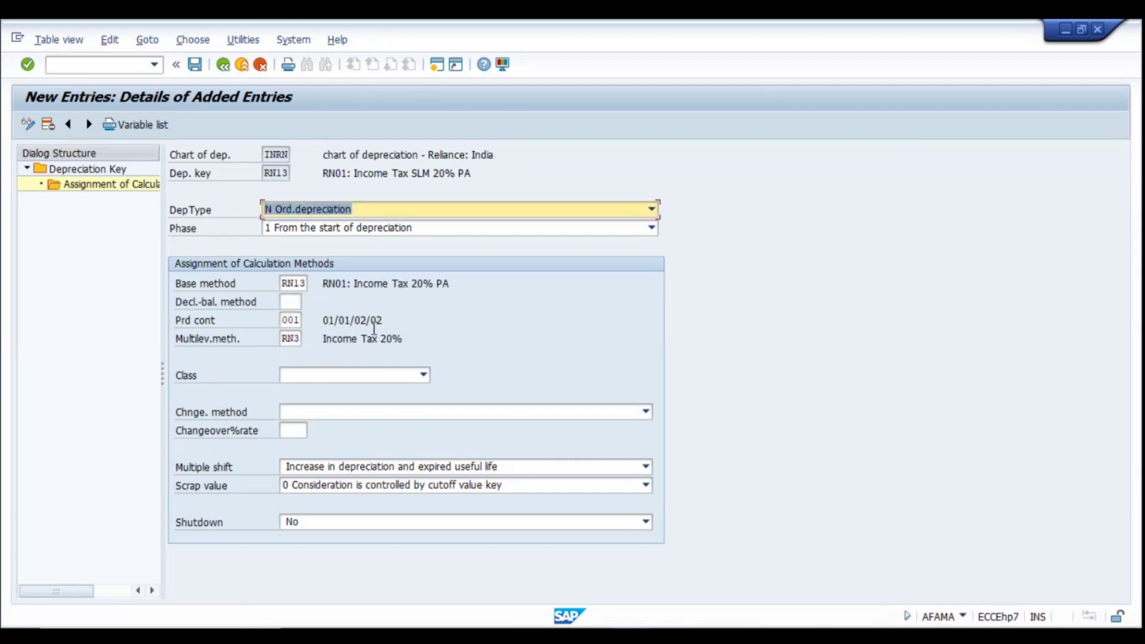
click(355, 375)
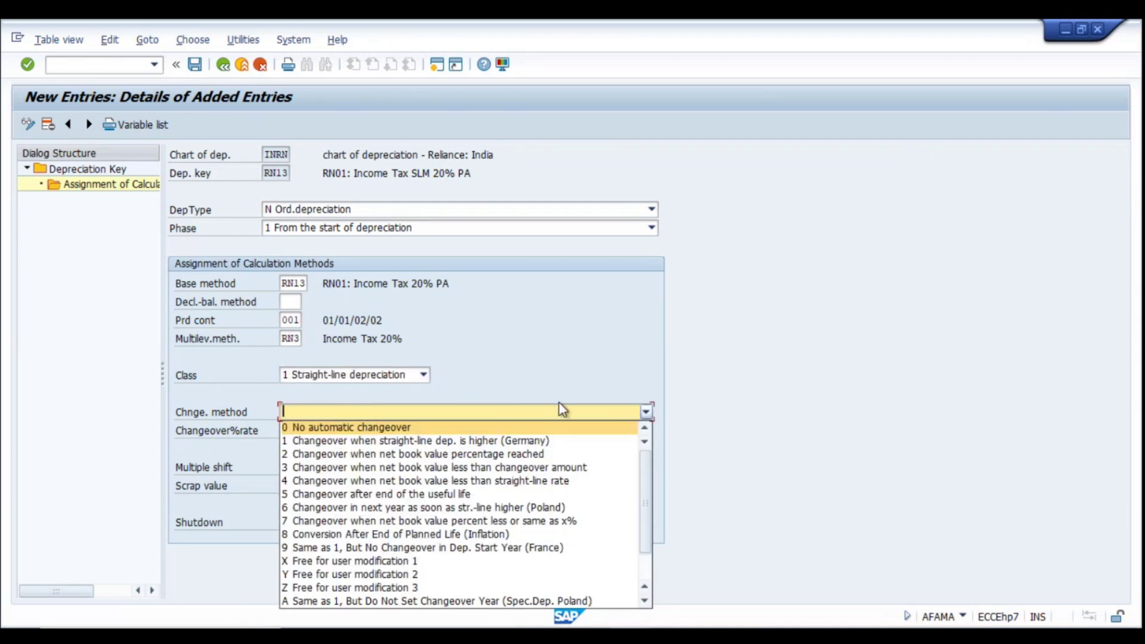
click(559, 408)
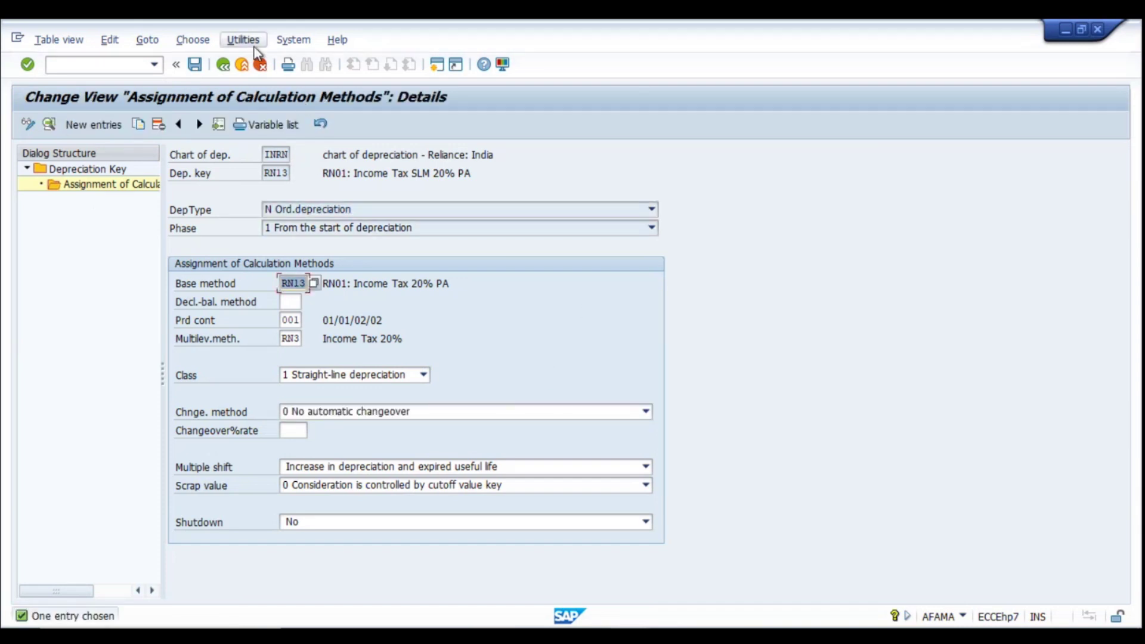
click(223, 65)
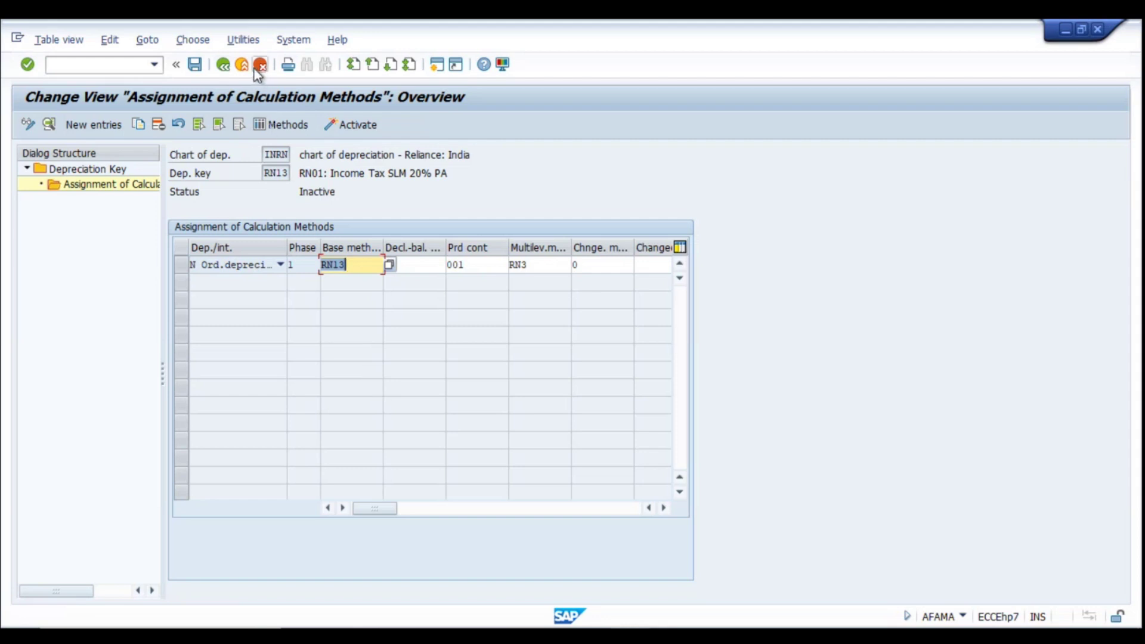
click(224, 65)
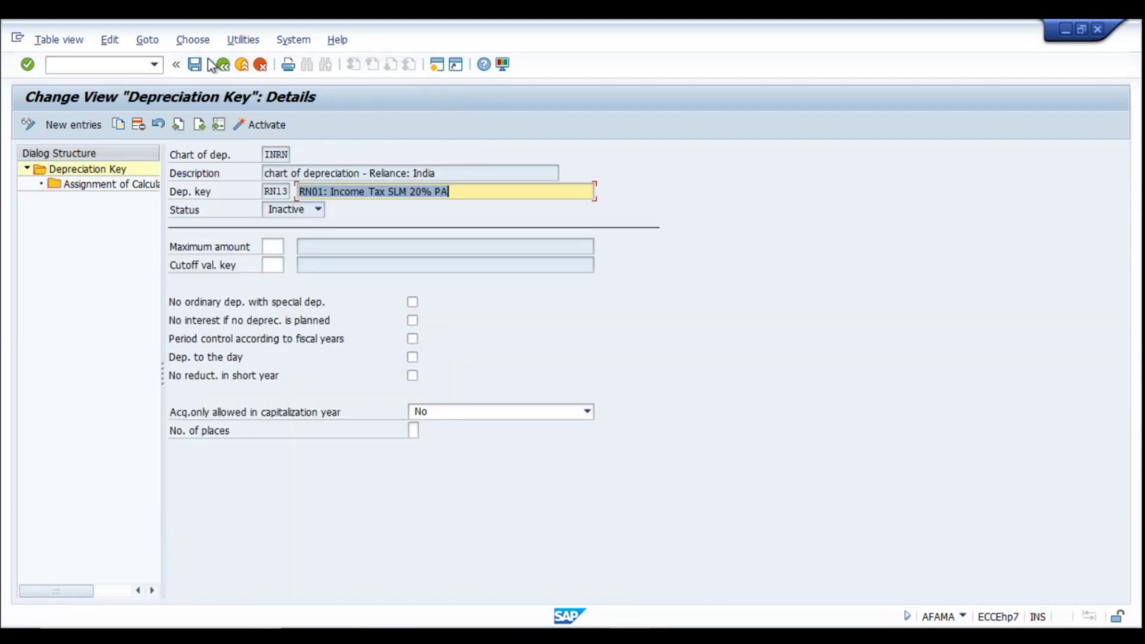
click(224, 66)
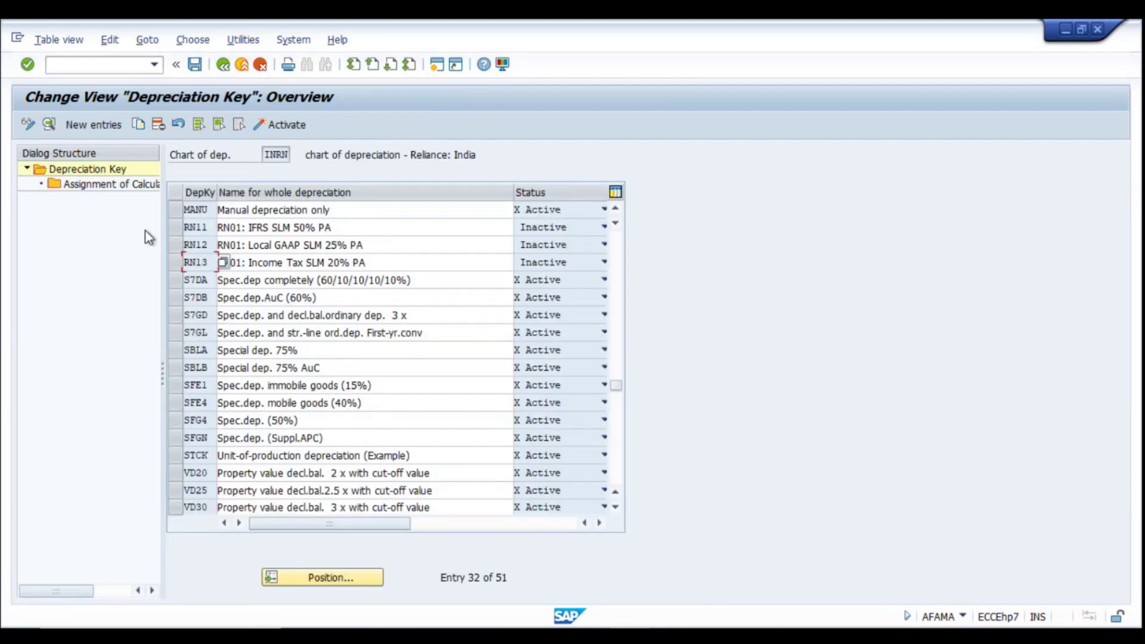
Step: Activate depreciation keys RN11, RN12 and RN13 and dismiss the warnings
click(175, 229)
click(177, 261)
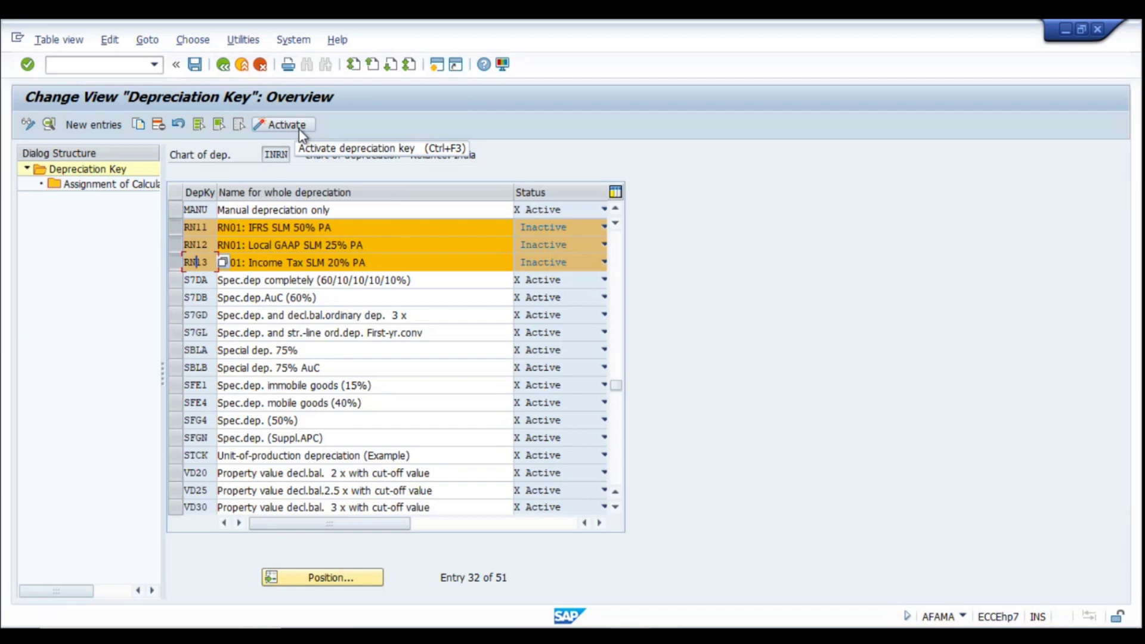
click(286, 125)
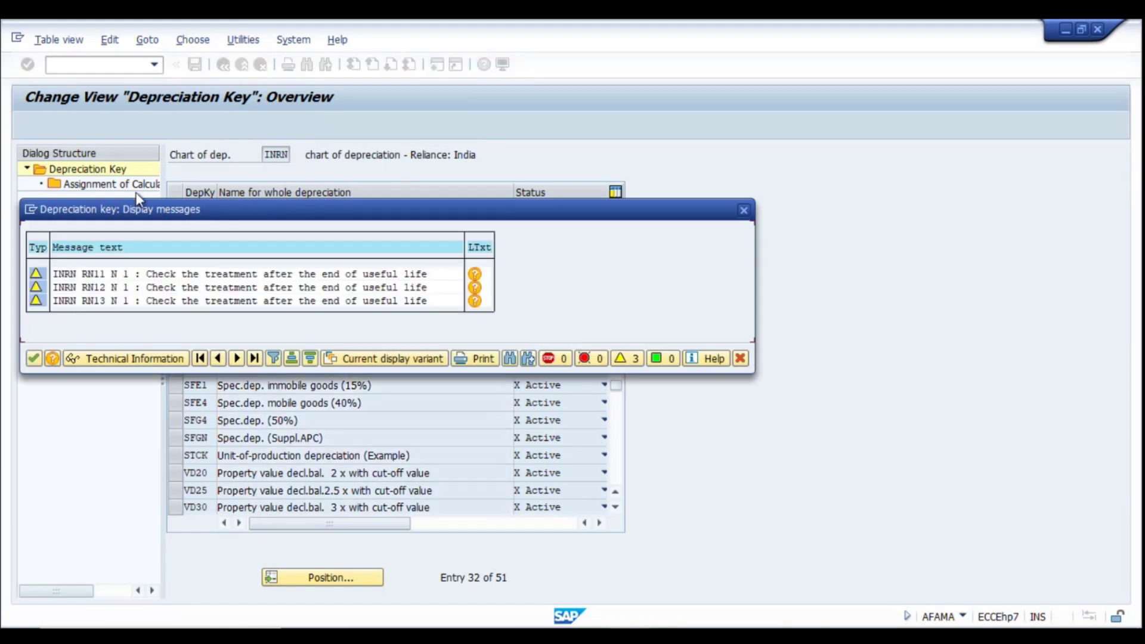
click(35, 359)
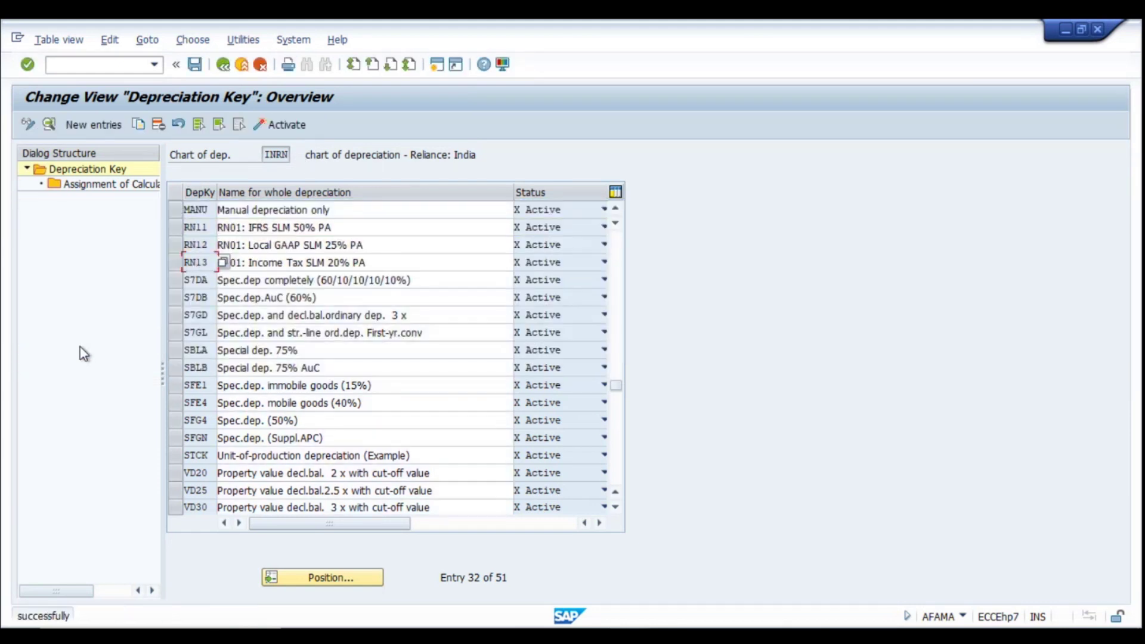
Step: Capture the active RN11–RN13 rows and paste the screenshot under Step-1 in Excel
drag(176, 227, 175, 261)
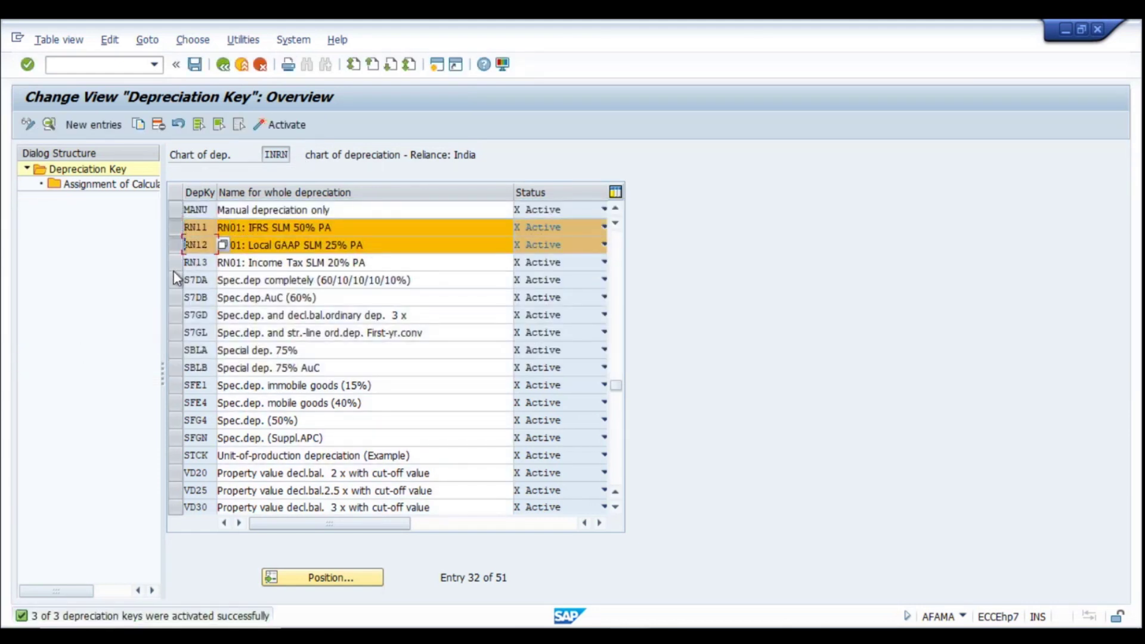
click(615, 508)
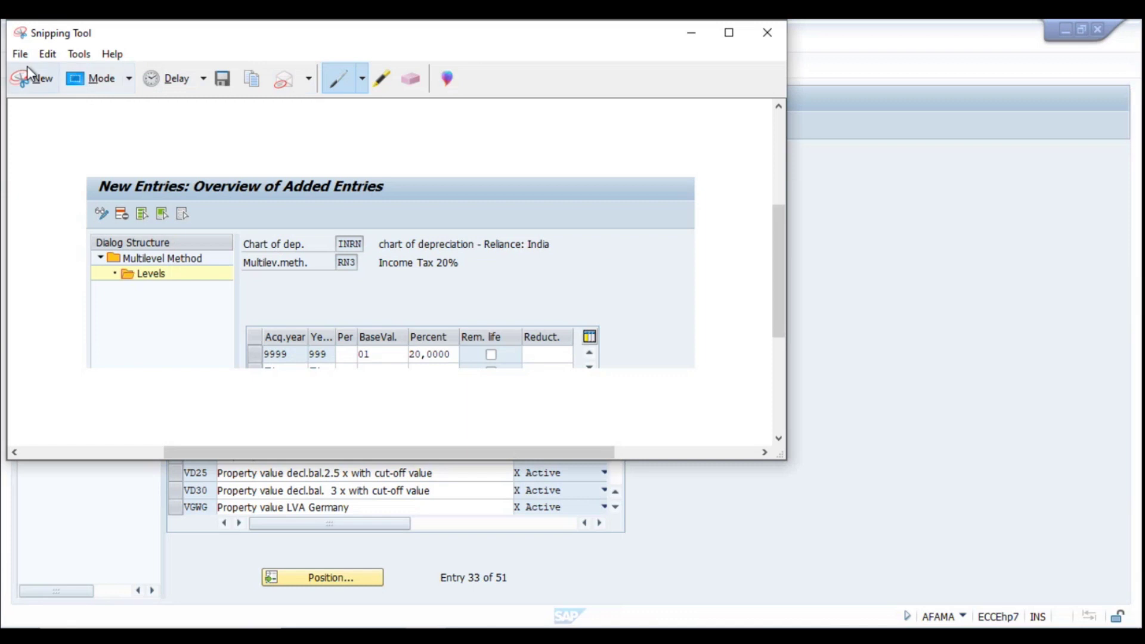
click(29, 82)
drag(16, 90, 725, 256)
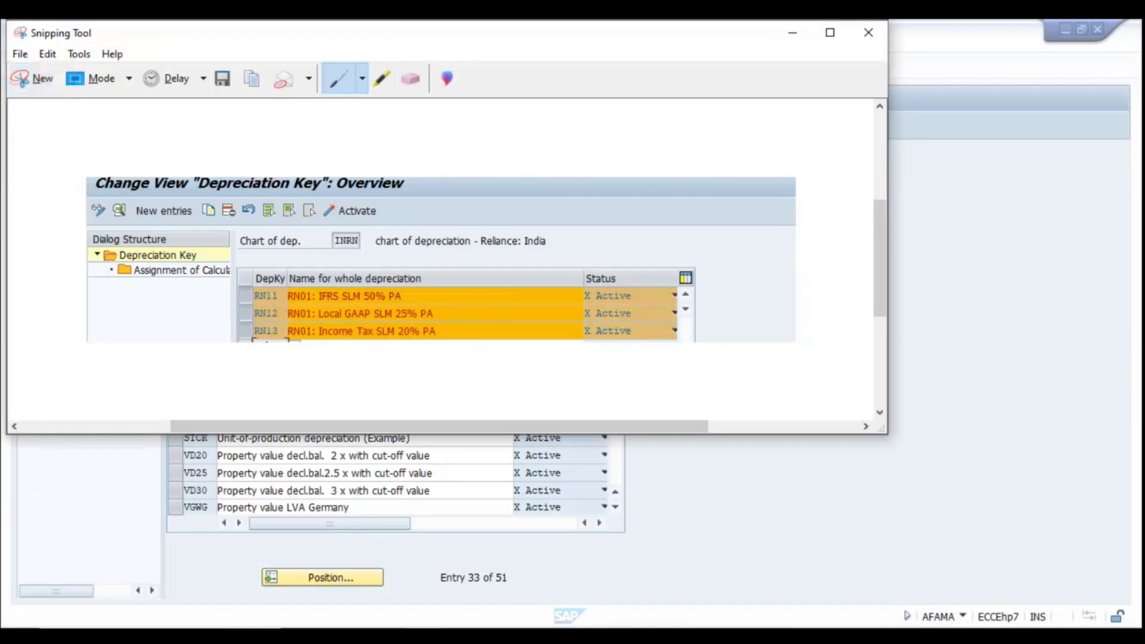
key(alt+Tab)
scroll(309, 471, down, 7)
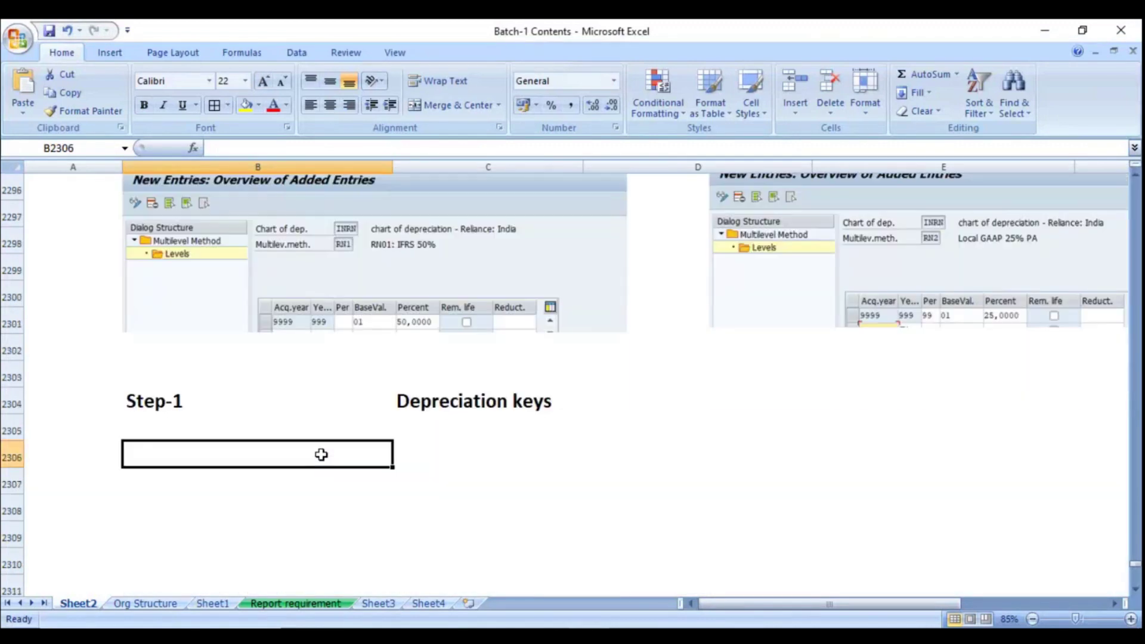
scroll(322, 457, down, 3)
key(ctrl+v)
click(895, 420)
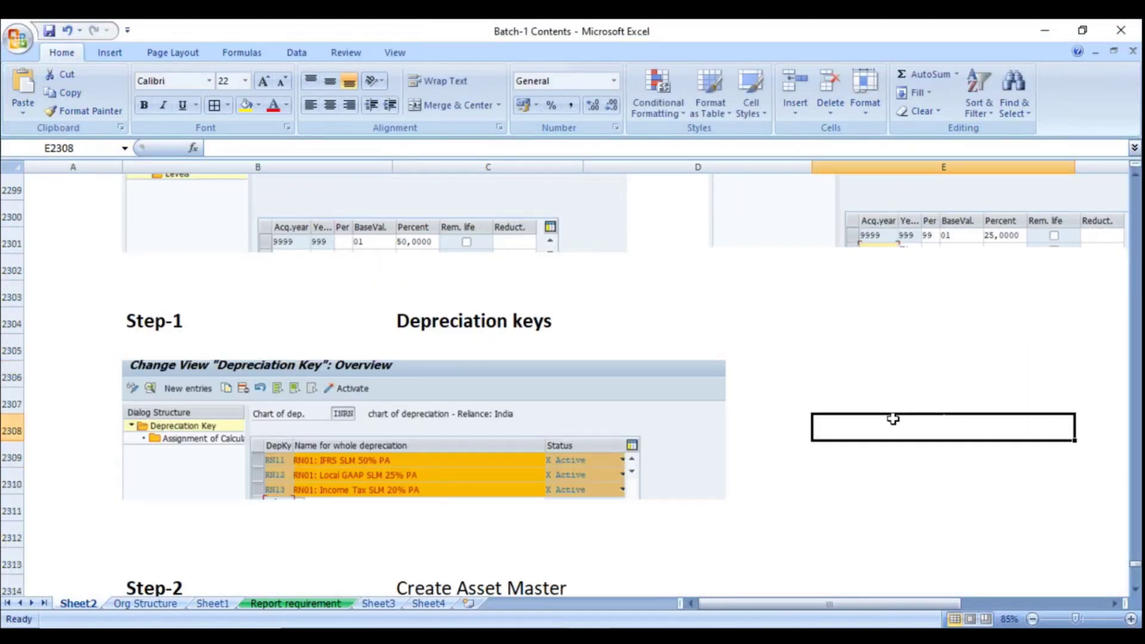